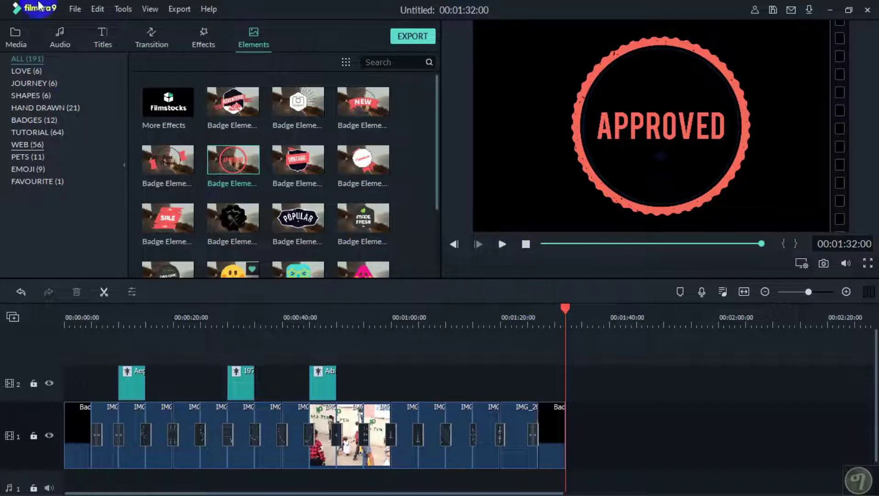
# Show the 16-clip media library and play the slideshow from 00:00:00:00.
pyautogui.click(12, 40)
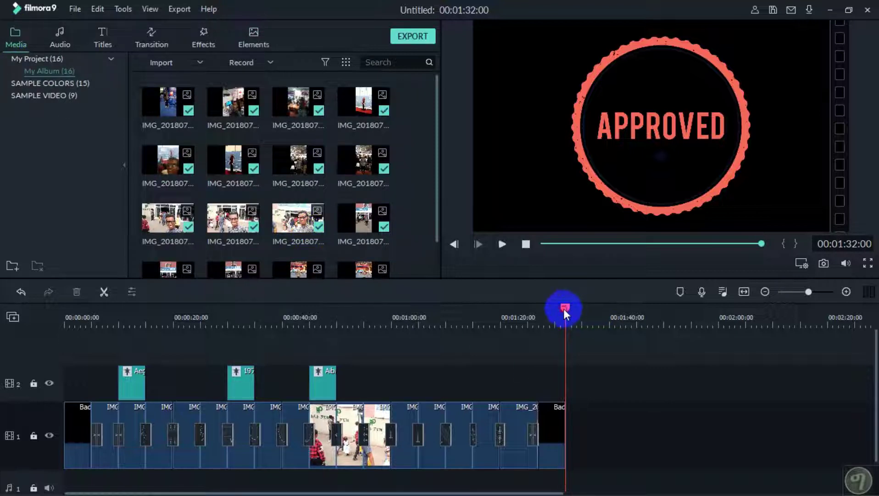
pyautogui.moveTo(566, 308); pyautogui.dragTo(2, 386)
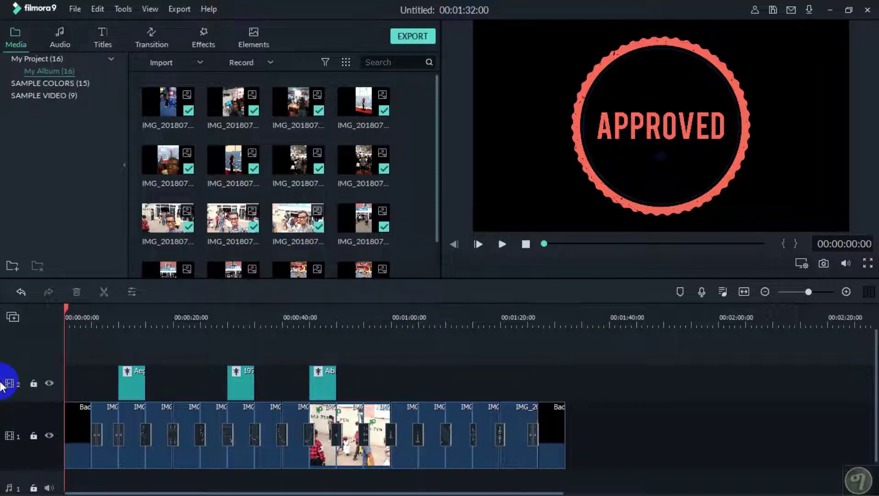
pyautogui.press('space')
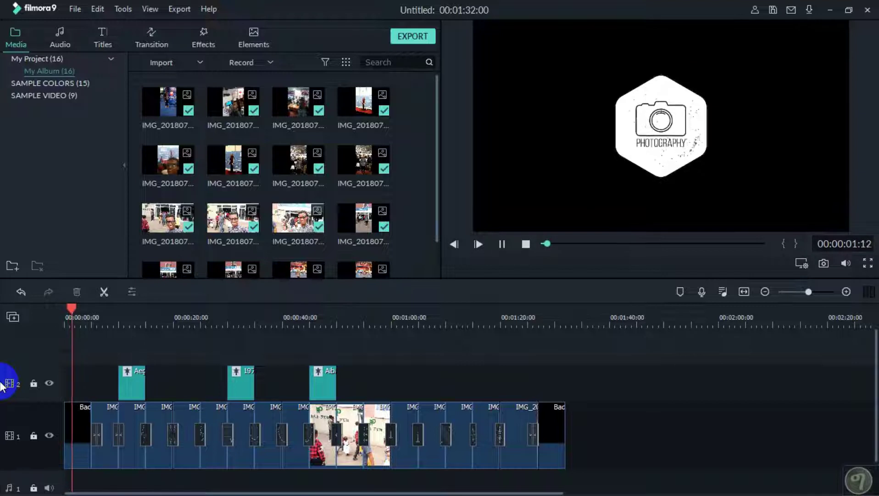
# Pause the preview at 00:00:07:17 on the TechTalk banner photo.
pyautogui.click(106, 320)
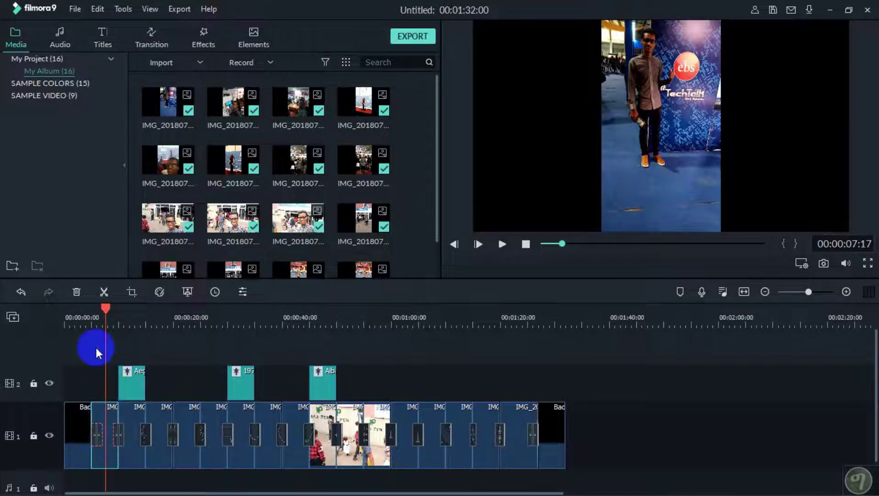
# Apply a Pan & Zoom to the TechTalk photo moving from full frame to the man's upper body.
pyautogui.click(132, 298)
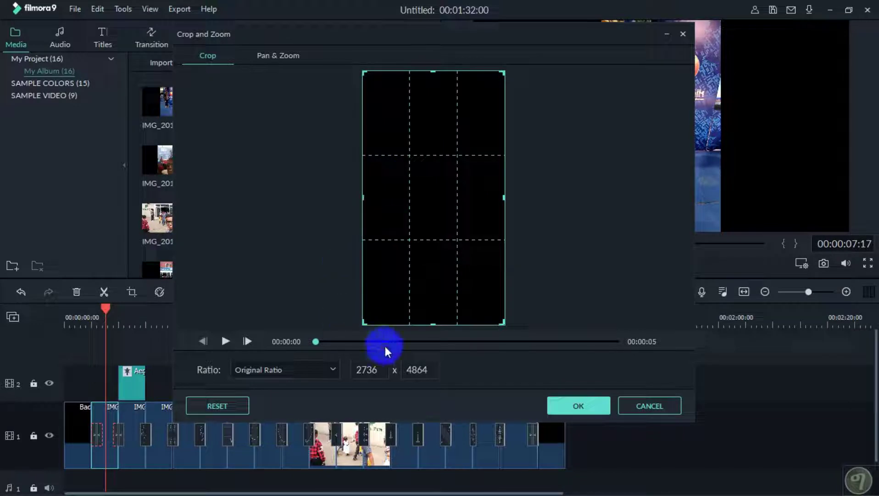
pyautogui.click(403, 342)
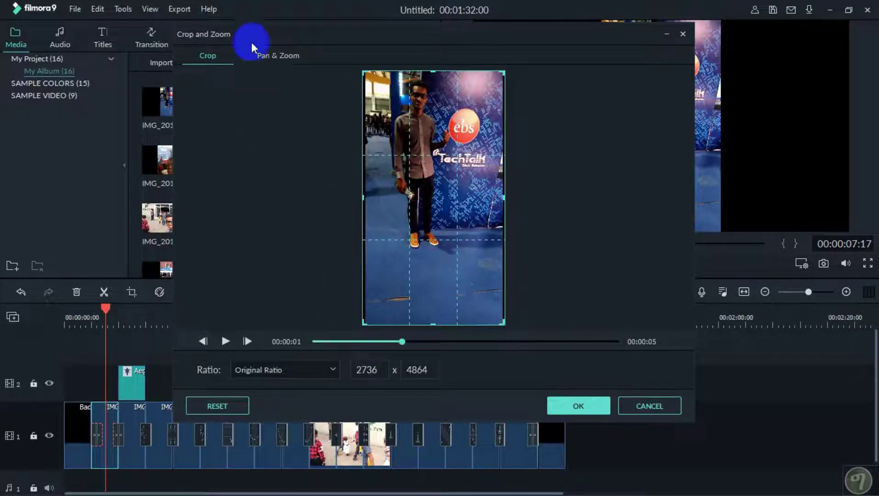
pyautogui.click(284, 57)
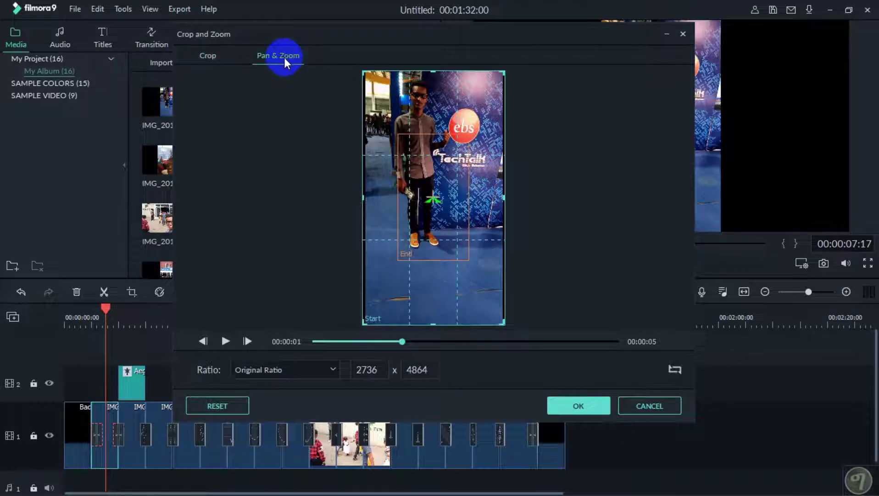
pyautogui.click(435, 223)
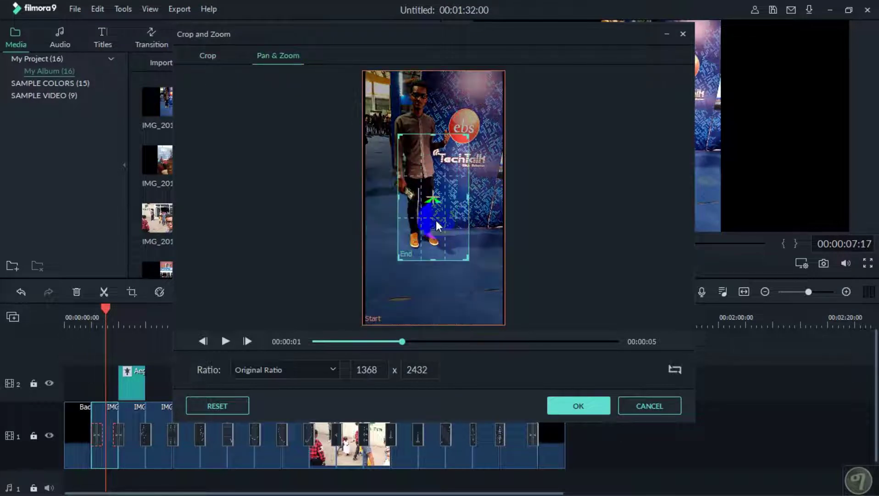
pyautogui.moveTo(439, 227); pyautogui.dragTo(435, 159)
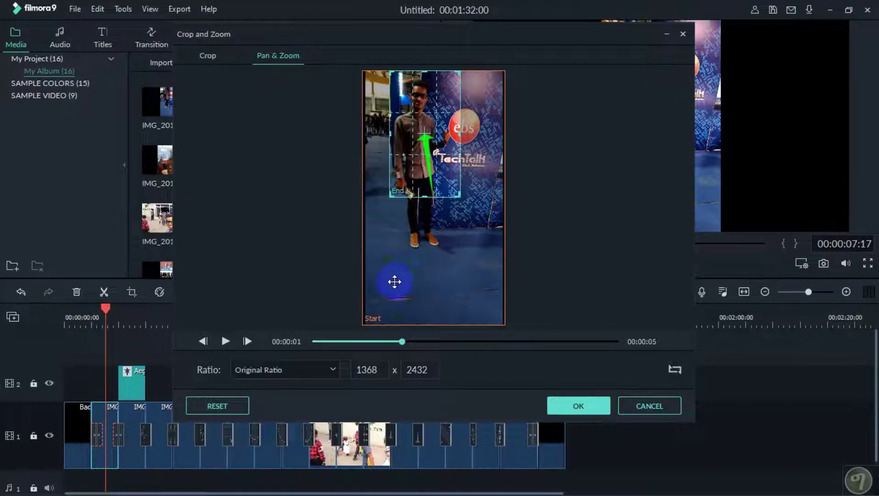
pyautogui.click(224, 341)
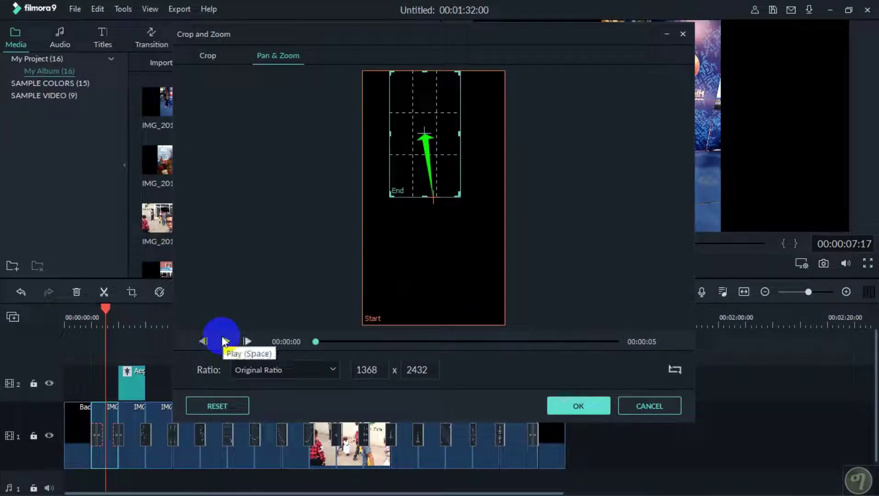
pyautogui.click(571, 403)
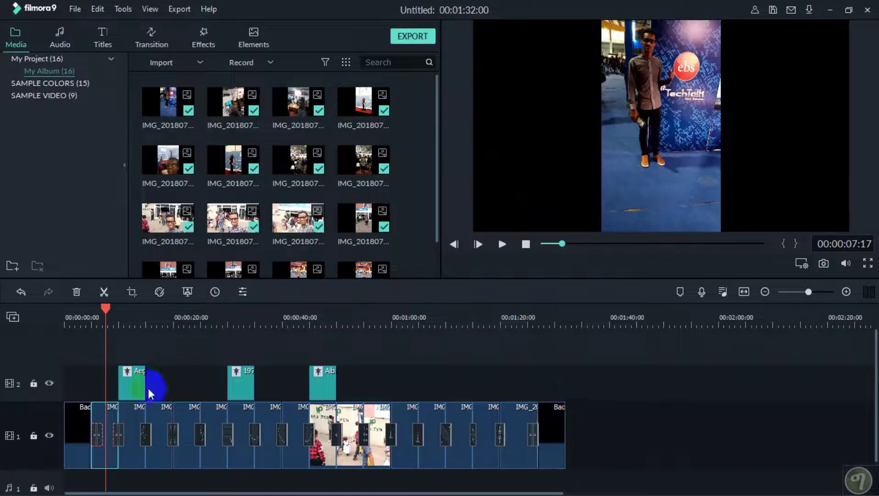
# Replay the slideshow from the start, then open Crop and Zoom for the computer-booth selfie.
pyautogui.click(83, 320)
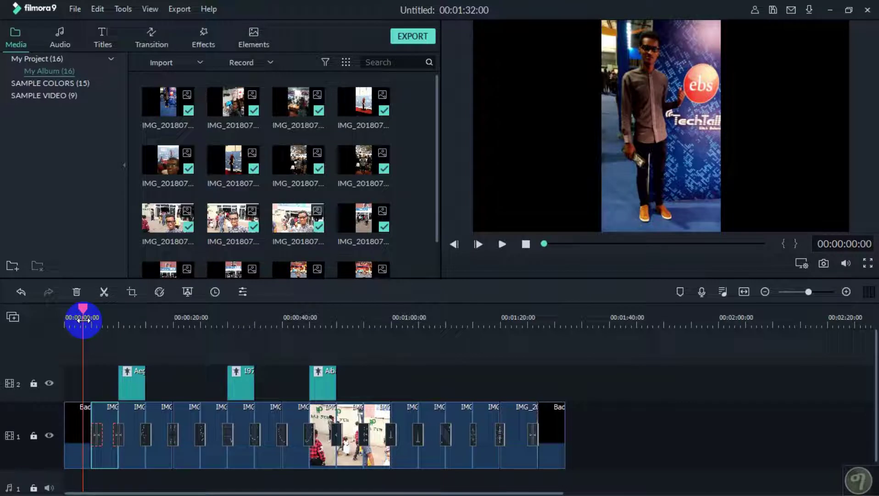
pyautogui.press('space')
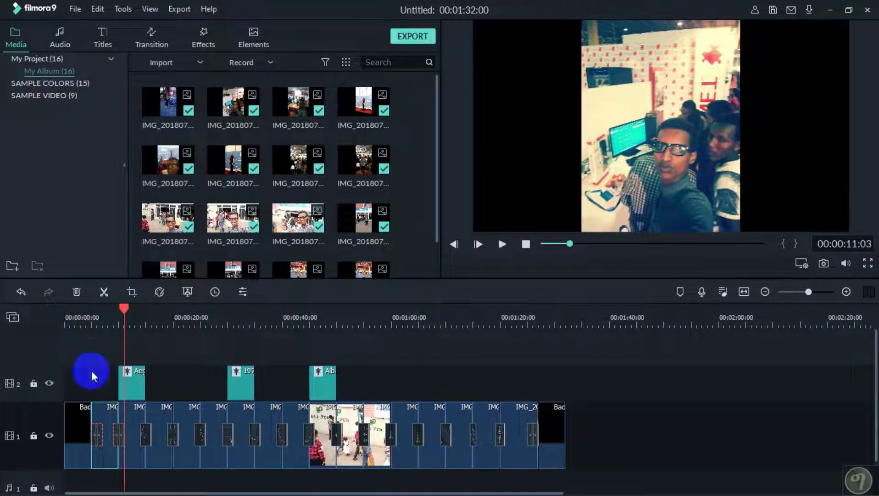
pyautogui.click(139, 415)
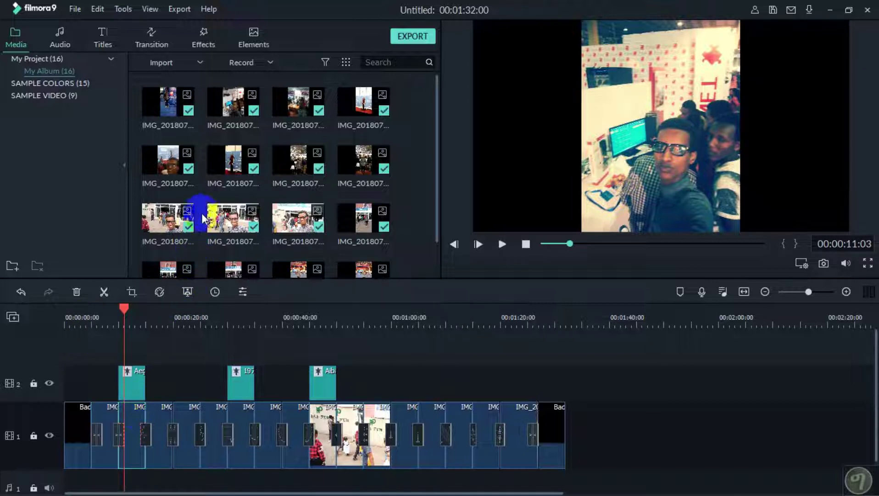
pyautogui.click(132, 292)
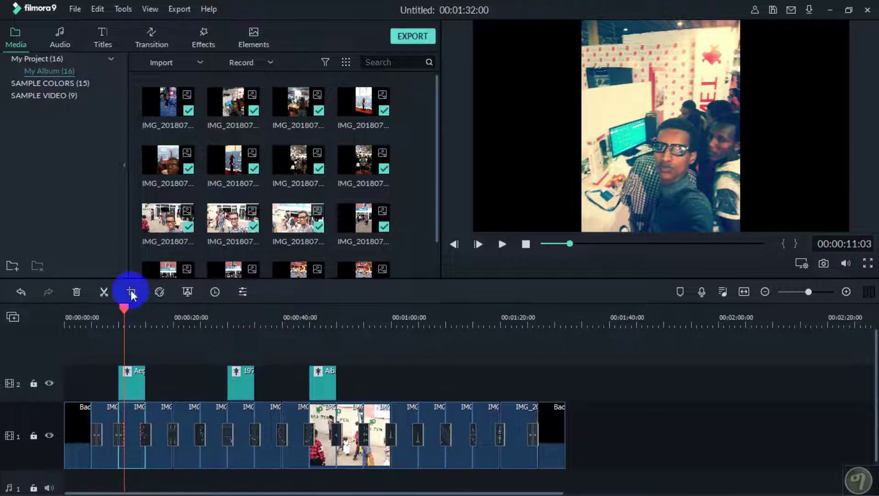
# Make the selfie's Pan & Zoom end on a 1011x1348 close-up of the man's face.
pyautogui.click(271, 56)
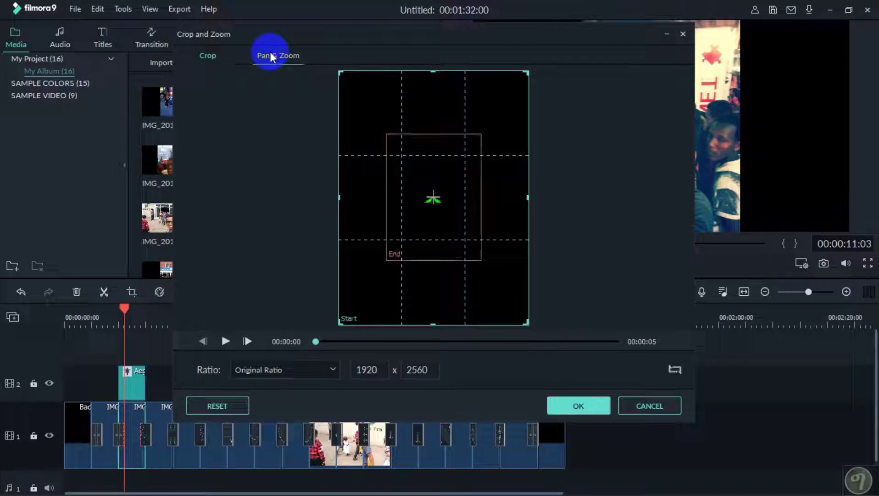
pyautogui.click(389, 313)
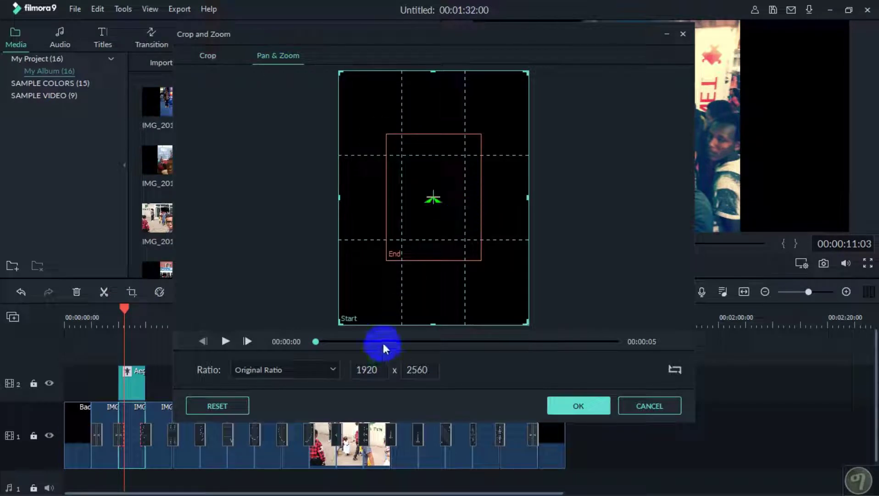
pyautogui.click(383, 341)
pyautogui.click(417, 236)
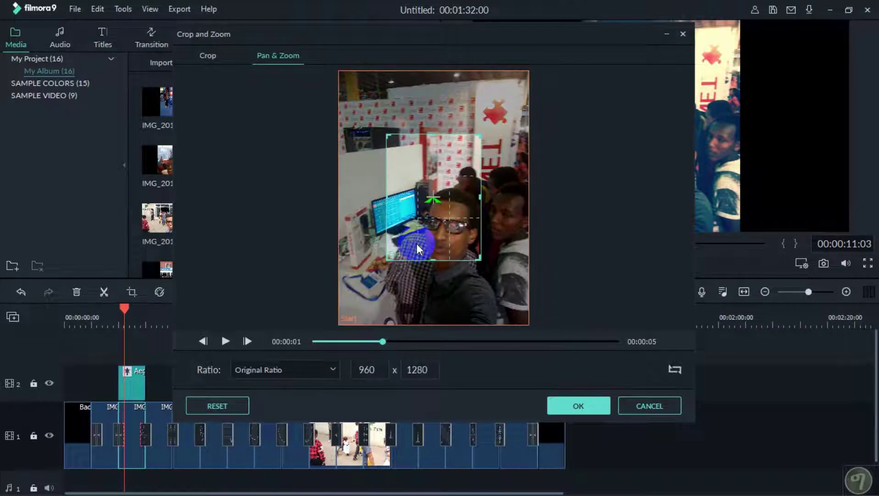
pyautogui.moveTo(418, 248); pyautogui.dragTo(426, 281)
pyautogui.click(578, 406)
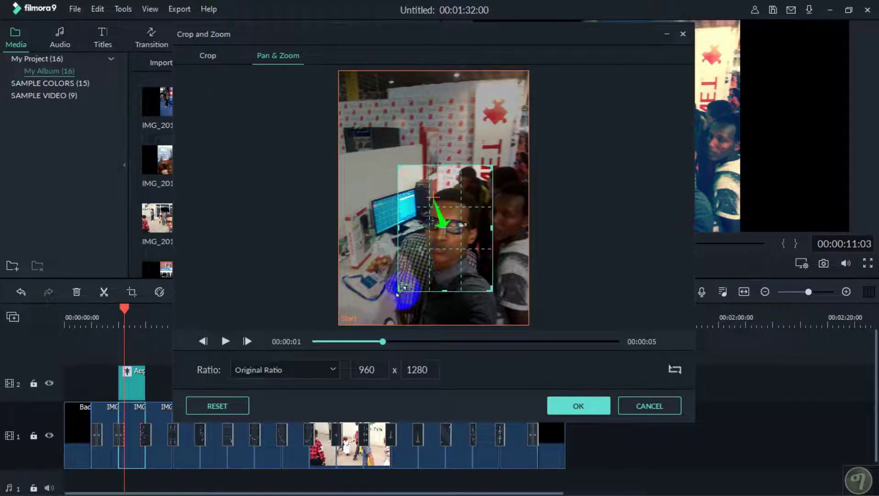
pyautogui.moveTo(398, 293); pyautogui.dragTo(393, 278)
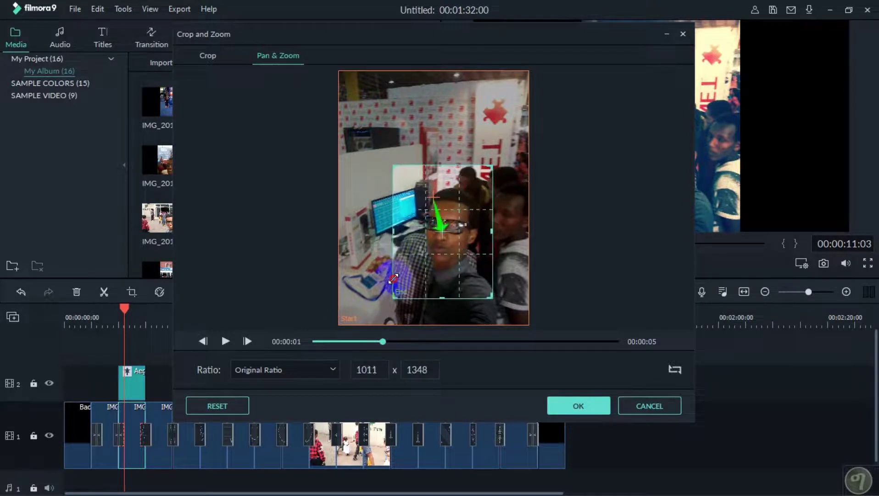
pyautogui.click(566, 410)
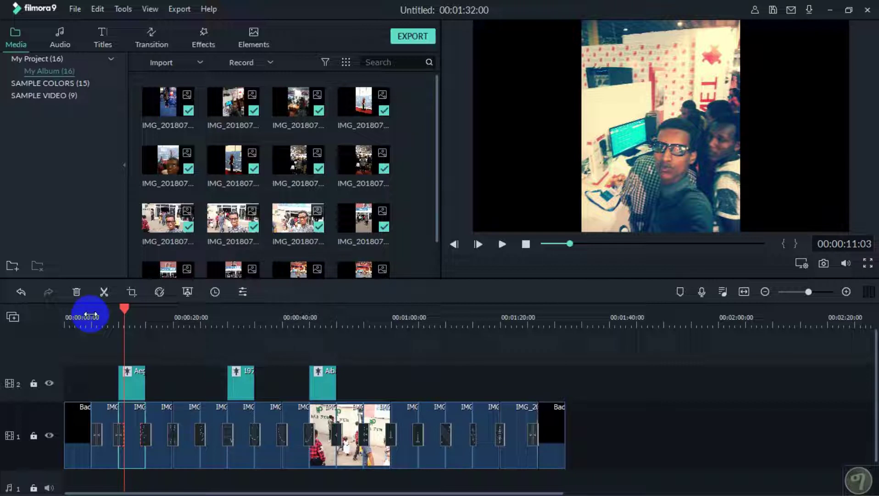
# Play the slideshow from the start, then stop and select the outdoor selfie clip at 00:00:45.
pyautogui.click(91, 314)
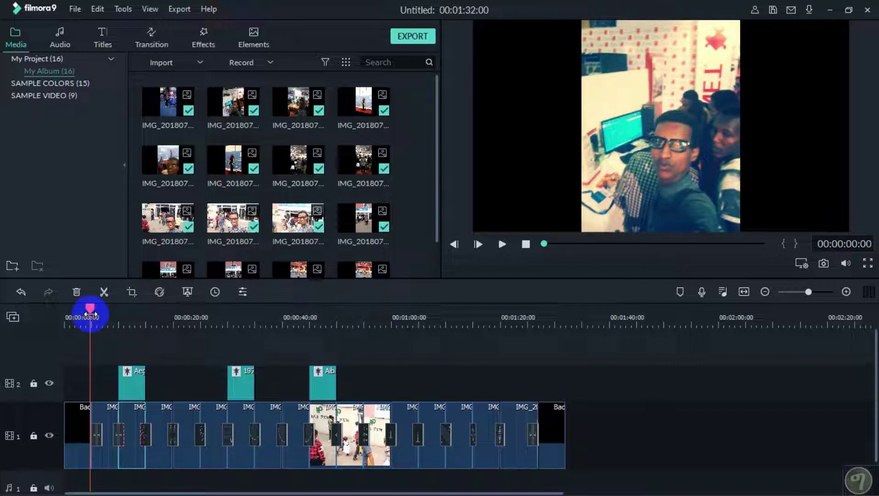
pyautogui.press('space')
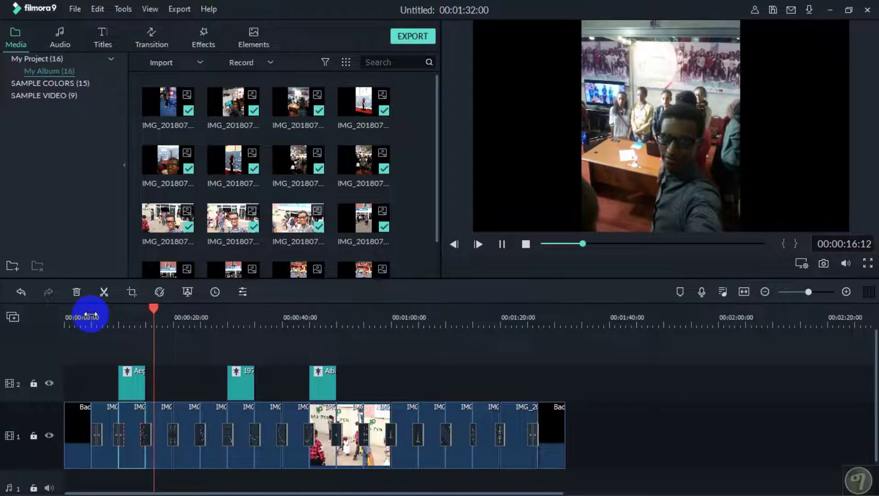
pyautogui.press('space')
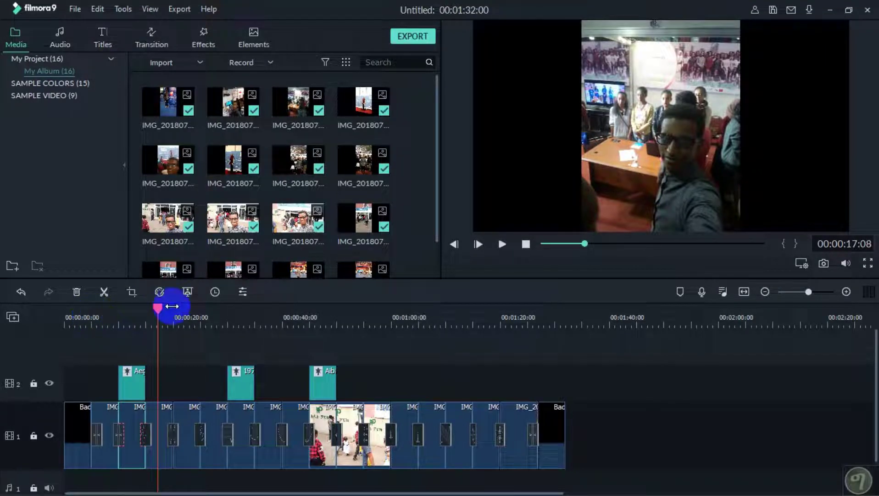
pyautogui.click(314, 317)
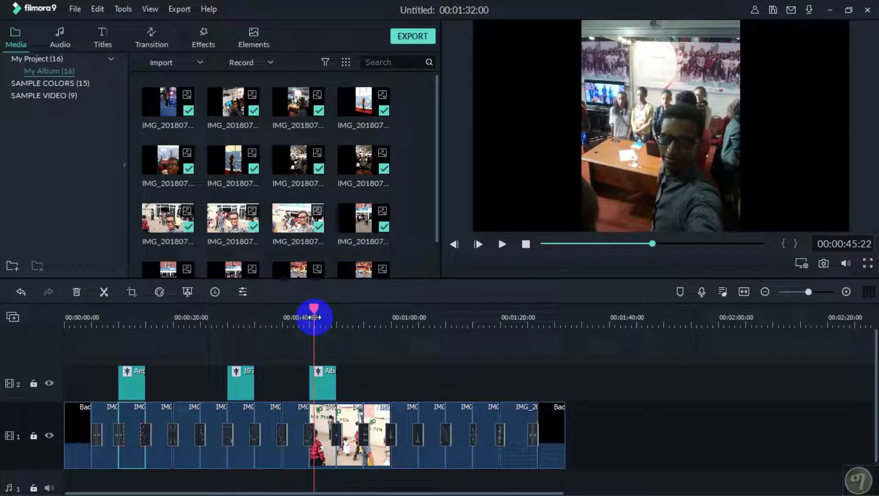
pyautogui.click(324, 418)
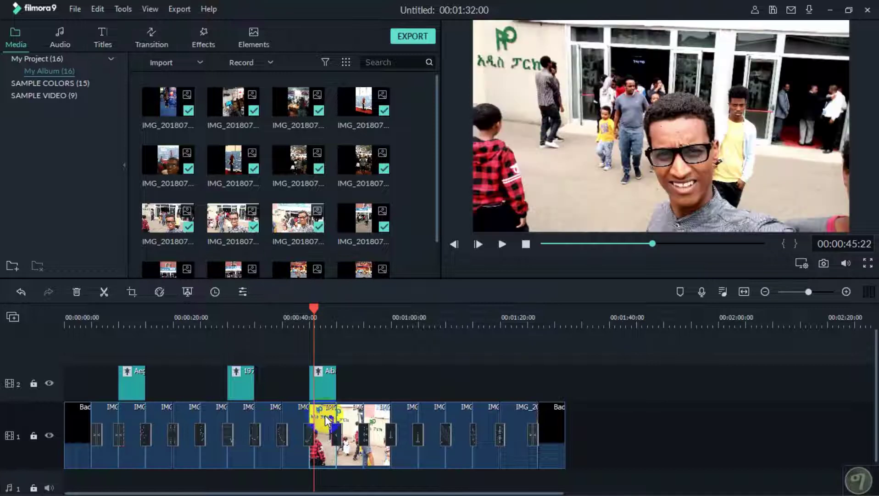
# Give the outdoor crowd selfie a Pan & Zoom ending on a 2432x1368 frame around the face.
pyautogui.click(131, 291)
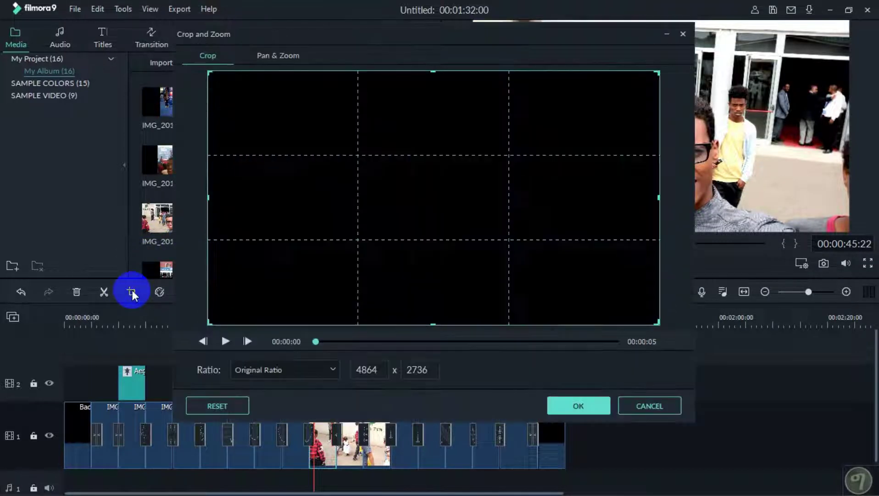
pyautogui.click(421, 341)
pyautogui.click(284, 55)
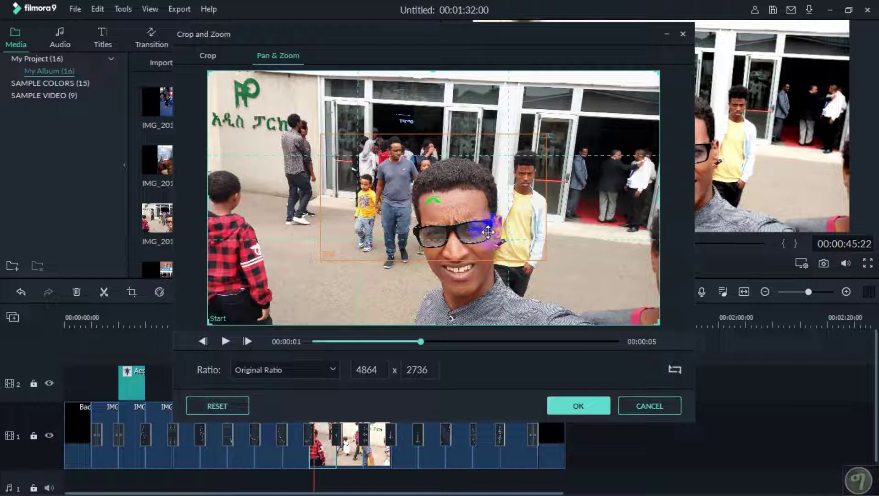
pyautogui.click(482, 230)
pyautogui.click(461, 169)
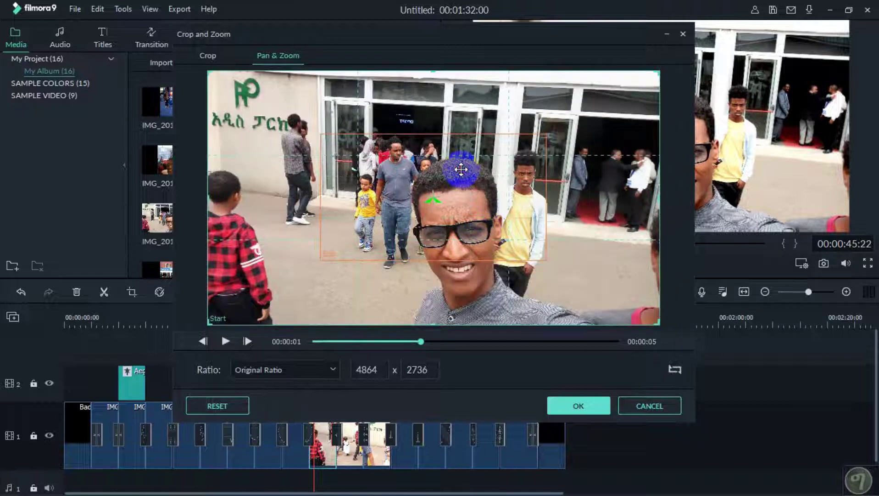
pyautogui.click(461, 170)
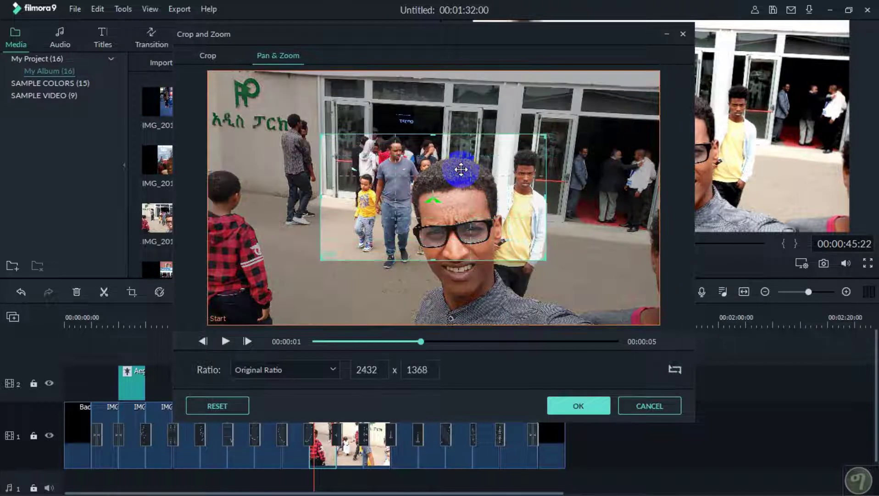
pyautogui.moveTo(461, 169); pyautogui.dragTo(474, 217)
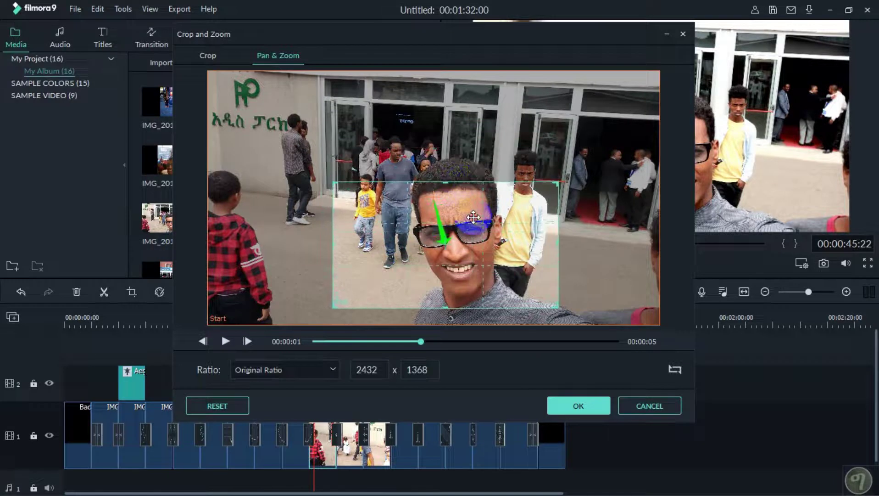
pyautogui.click(588, 409)
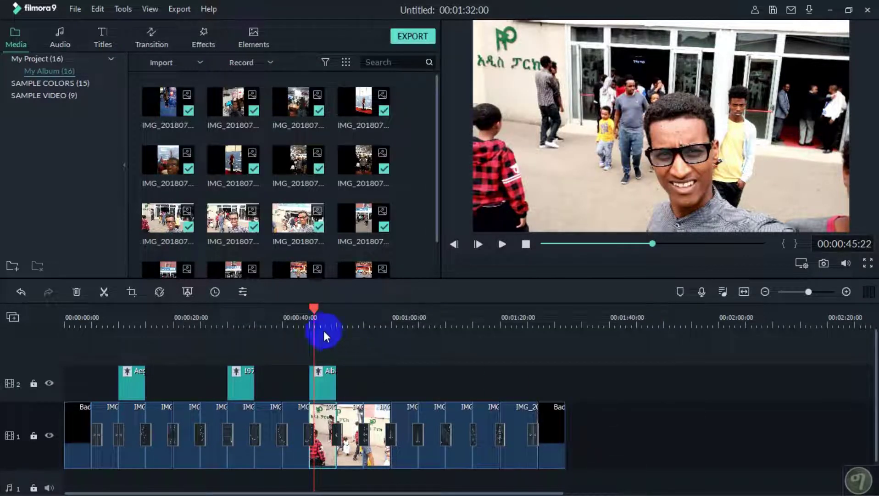
pyautogui.click(306, 310)
pyautogui.press('space')
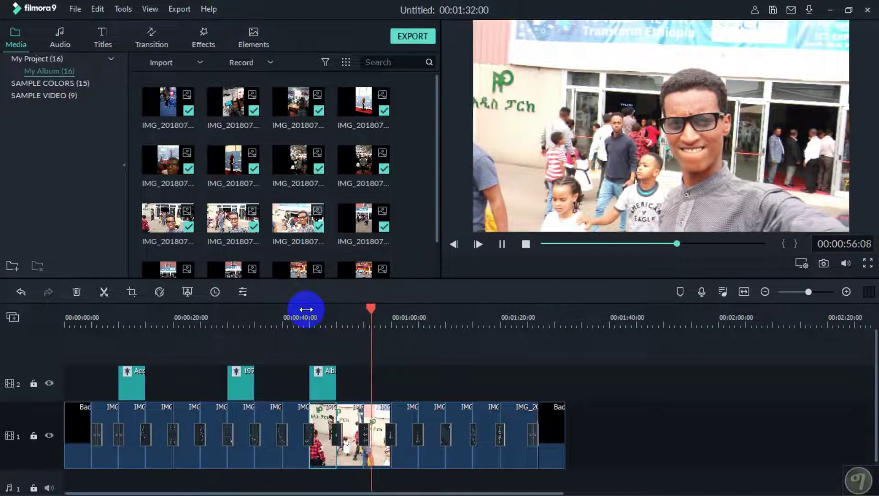
pyautogui.press('space')
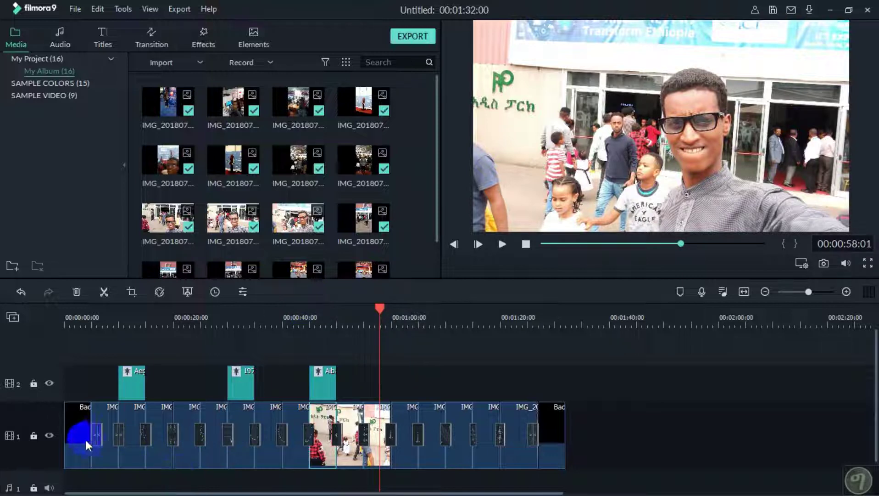
pyautogui.scroll(-1, 395, 427)
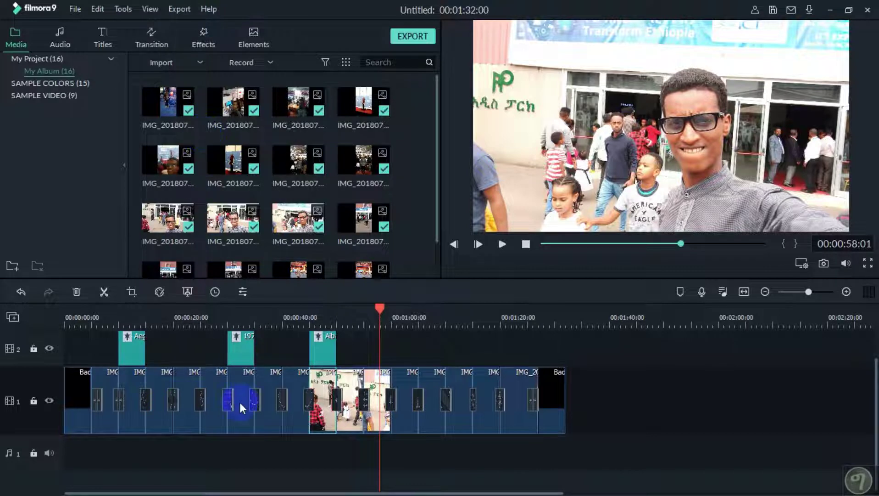
pyautogui.scroll(1, 242, 407)
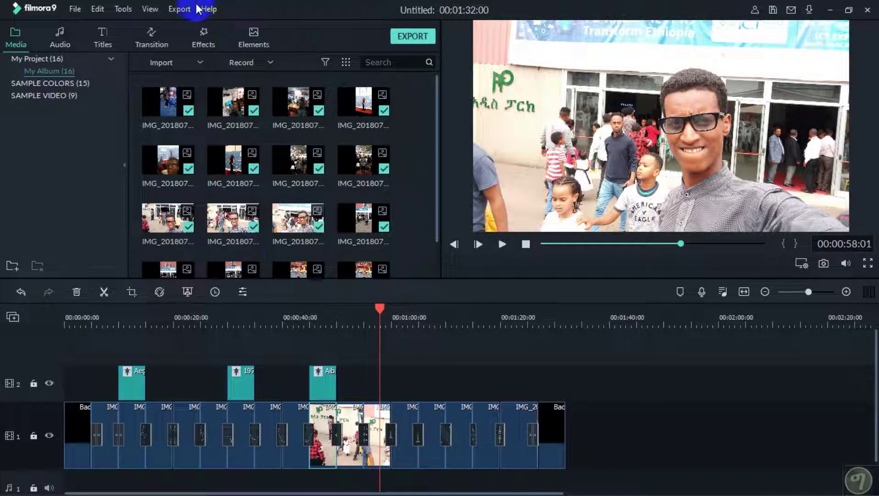
# Import the Arpy music track from D:\youtube\additional\logo\new into the media library.
pyautogui.click(200, 62)
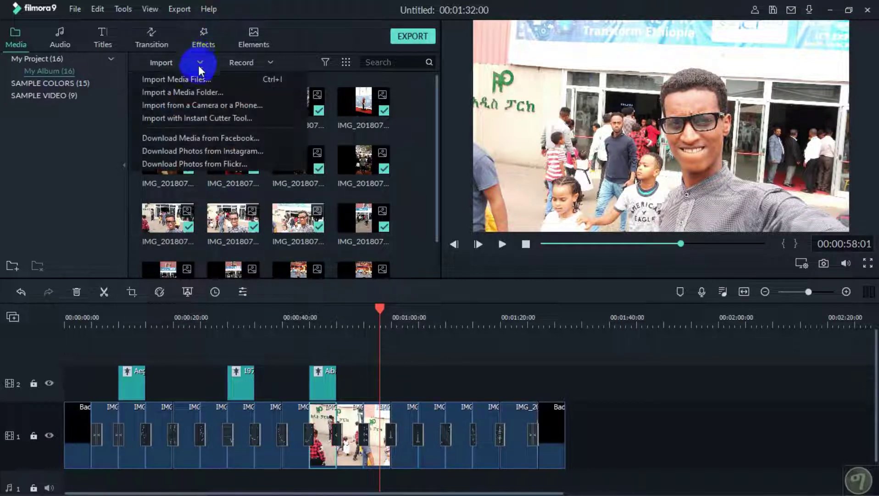
pyautogui.click(196, 80)
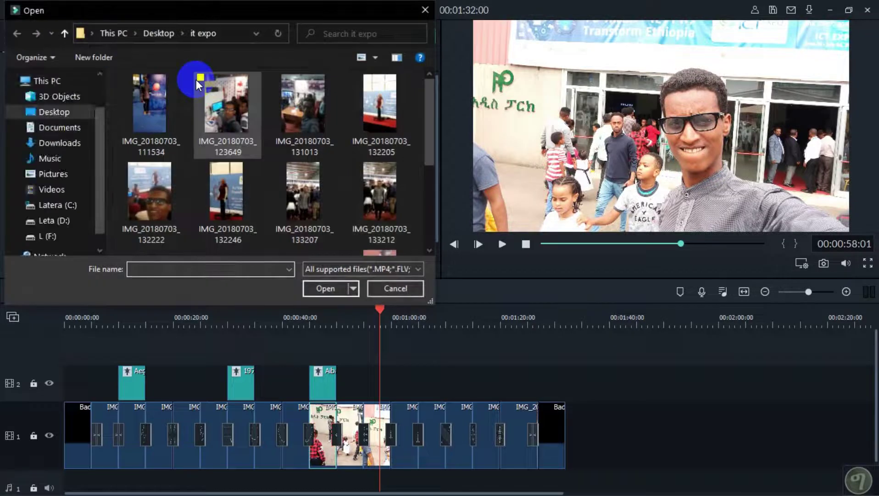
pyautogui.click(73, 206)
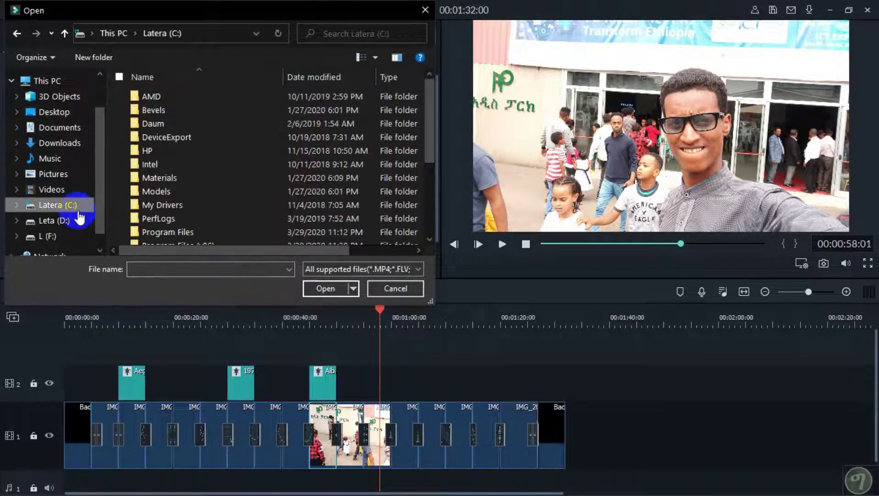
pyautogui.click(68, 219)
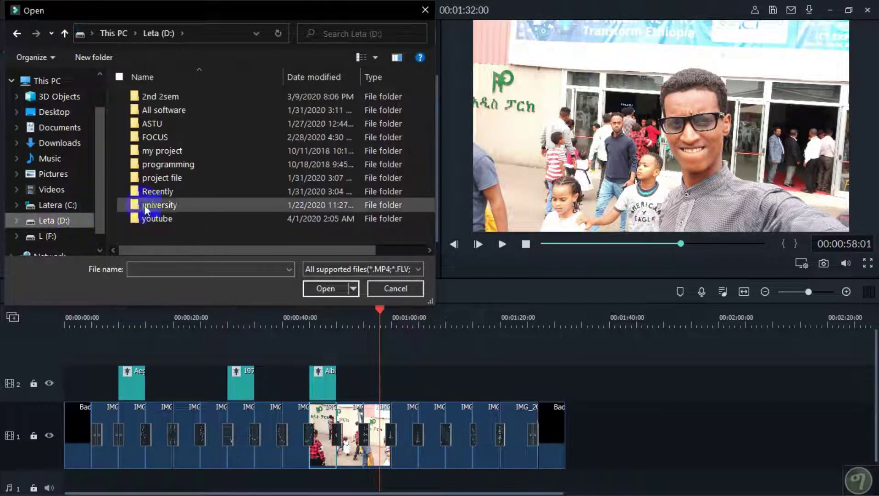
pyautogui.doubleClick(166, 216)
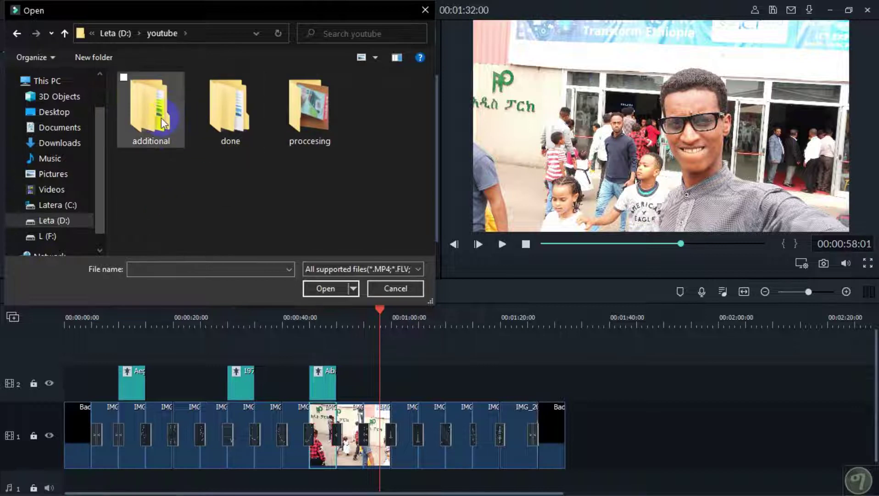
pyautogui.doubleClick(161, 118)
pyautogui.doubleClick(162, 135)
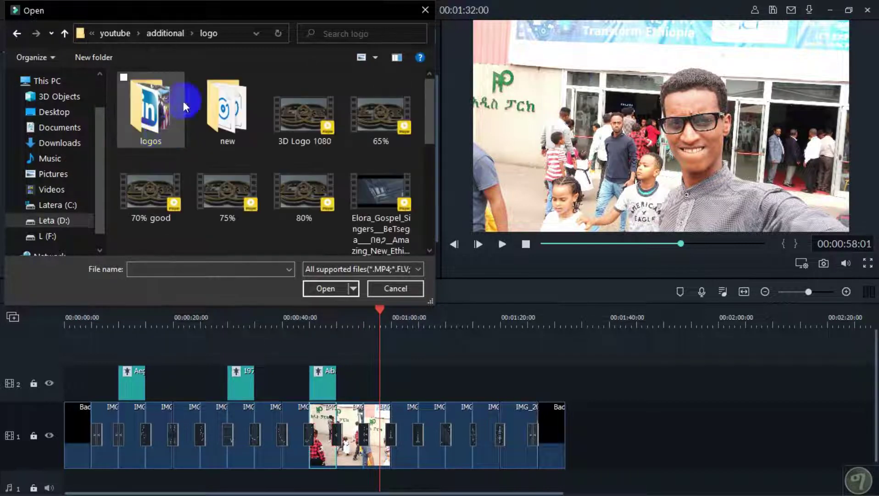
pyautogui.click(231, 108)
pyautogui.doubleClick(231, 108)
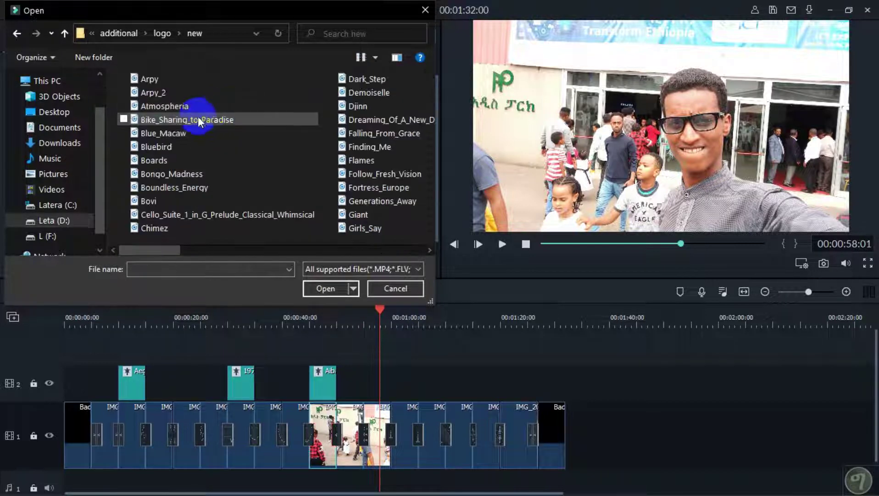
pyautogui.doubleClick(176, 82)
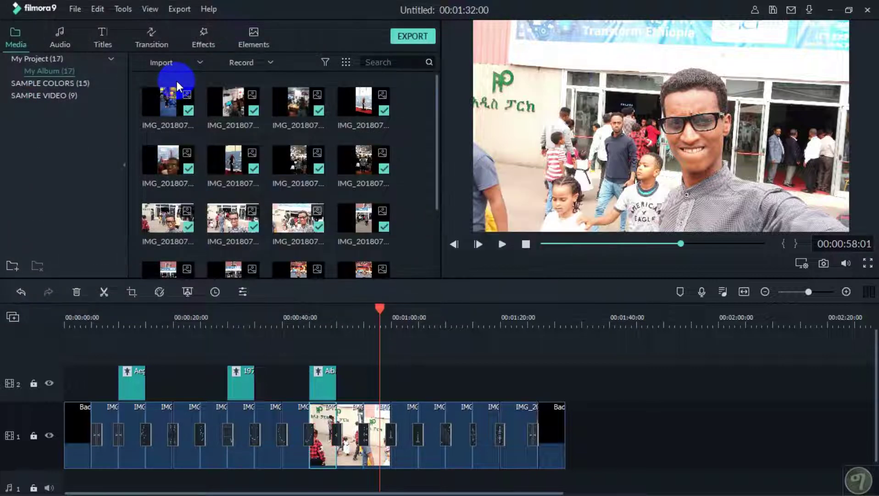
# Place the Arpy music on audio track 1 at 00:00:00 and return the playhead to the start.
pyautogui.scroll(-3, 292, 177)
pyautogui.moveTo(191, 241)
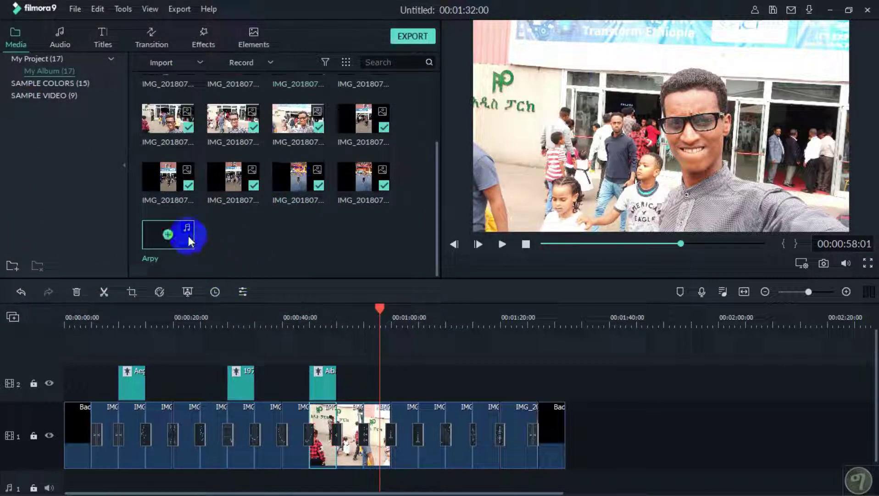
pyautogui.moveTo(186, 234)
pyautogui.mouseDown()
pyautogui.moveTo(49, 325)
pyautogui.moveTo(21, 363)
pyautogui.mouseUp()
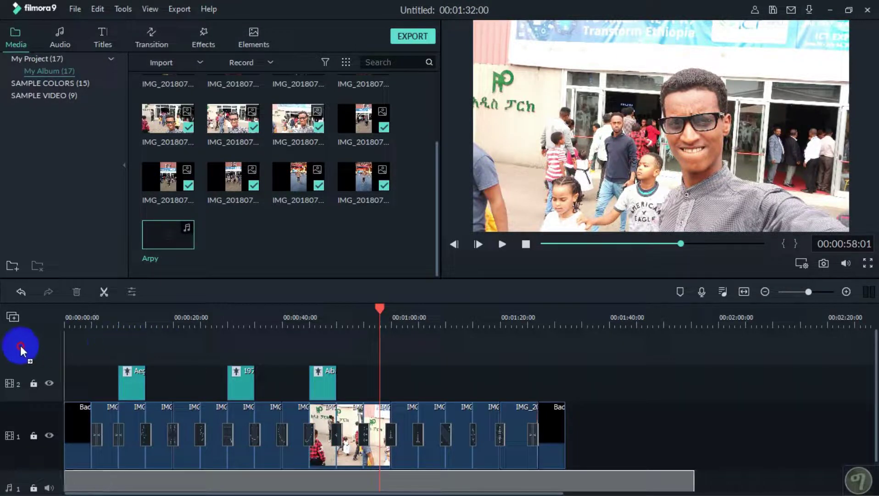
pyautogui.moveTo(21, 363); pyautogui.dragTo(23, 475)
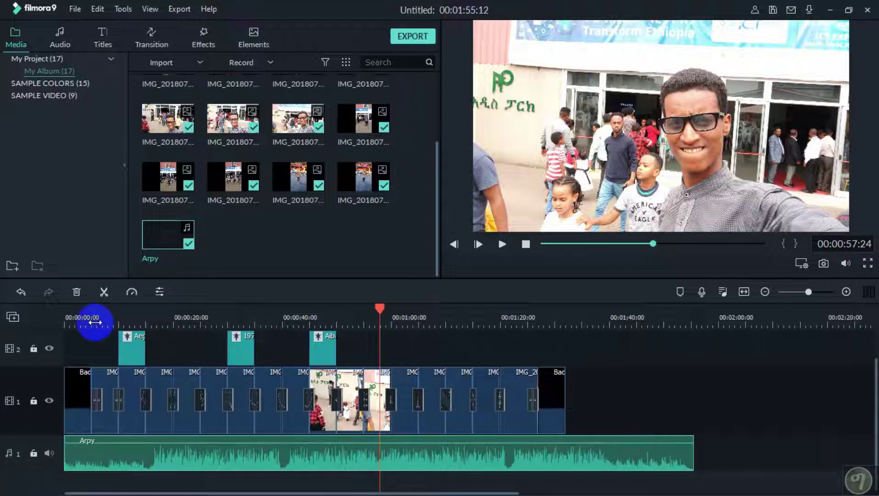
pyautogui.click(69, 315)
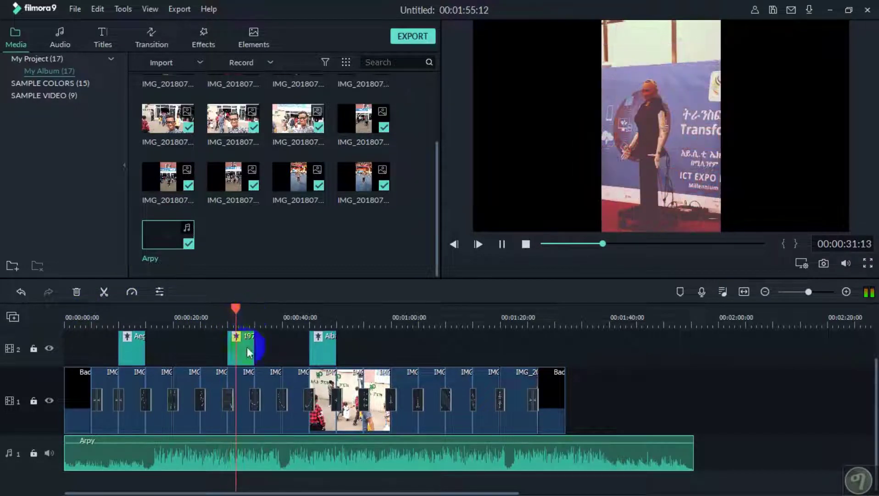
# Give the robot photo a Pan & Zoom ending on a 616x1095 close-up of its head.
pyautogui.click(247, 389)
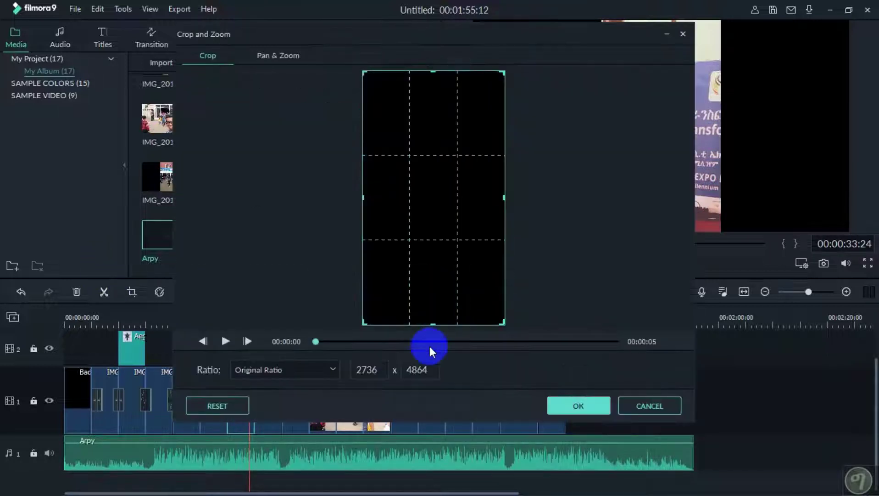
pyautogui.click(428, 342)
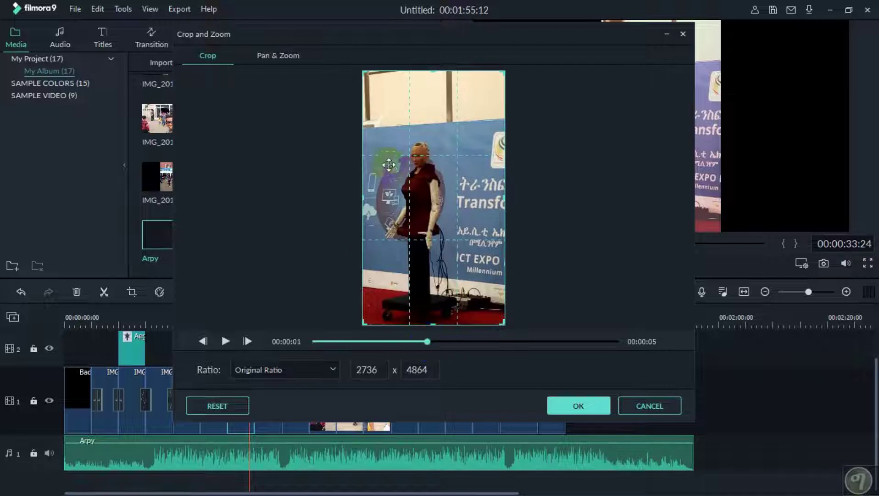
pyautogui.click(268, 59)
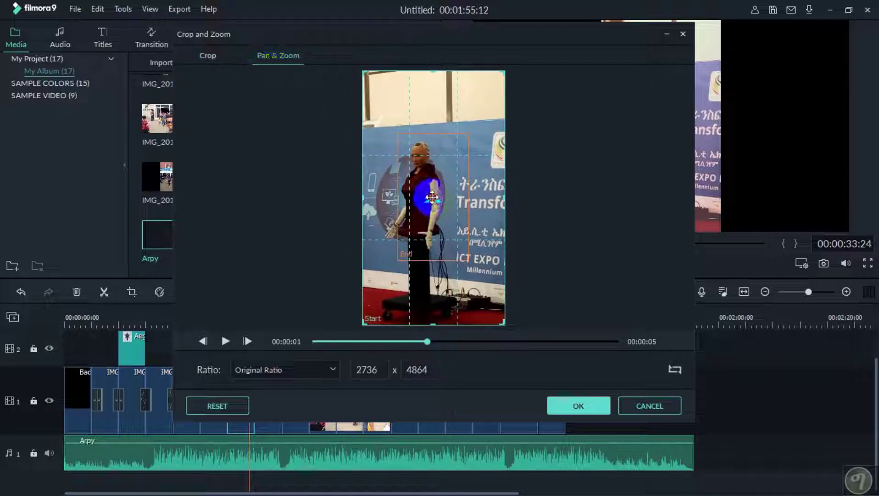
pyautogui.click(427, 181)
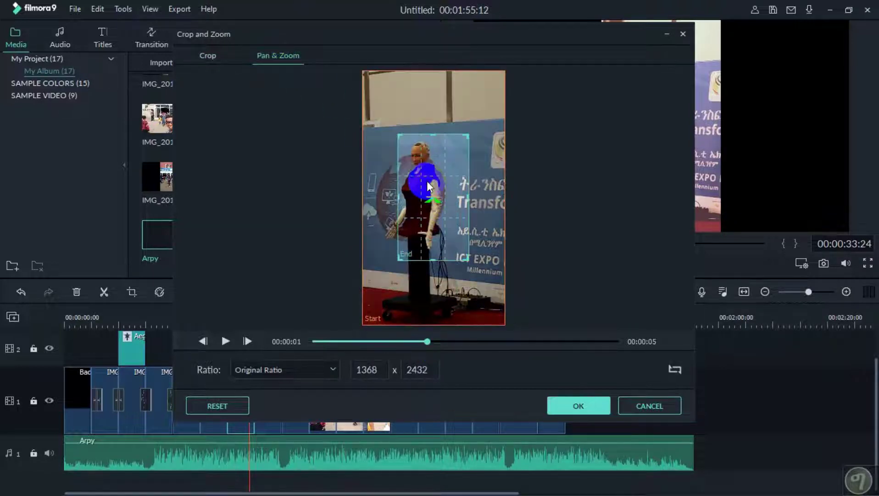
pyautogui.moveTo(418, 183); pyautogui.dragTo(416, 172)
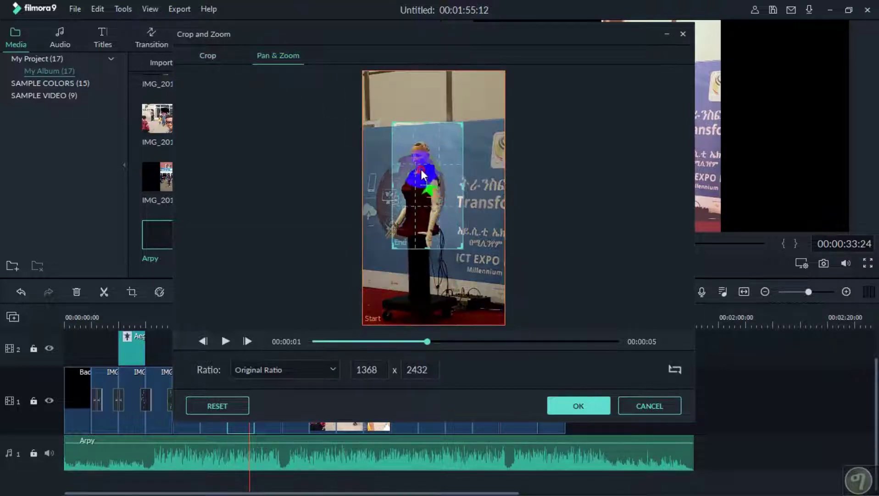
pyautogui.click(462, 125)
pyautogui.click(457, 125)
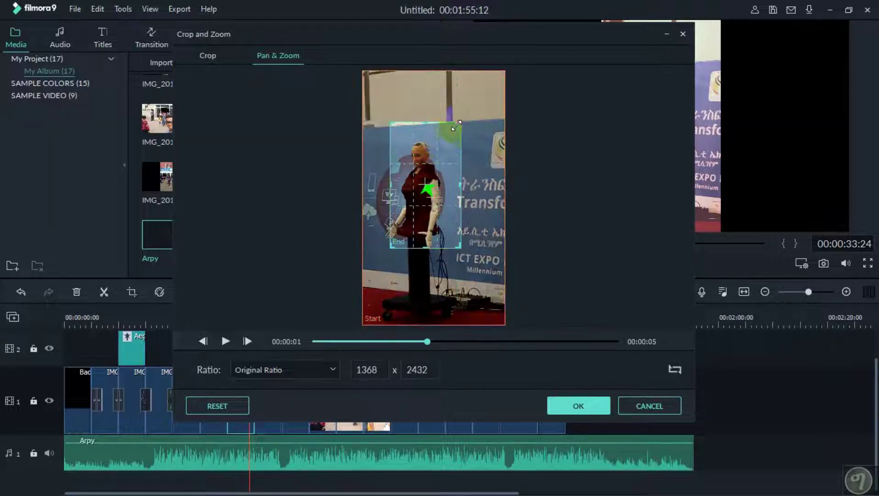
pyautogui.moveTo(457, 125); pyautogui.dragTo(422, 149)
pyautogui.moveTo(411, 219); pyautogui.dragTo(423, 163)
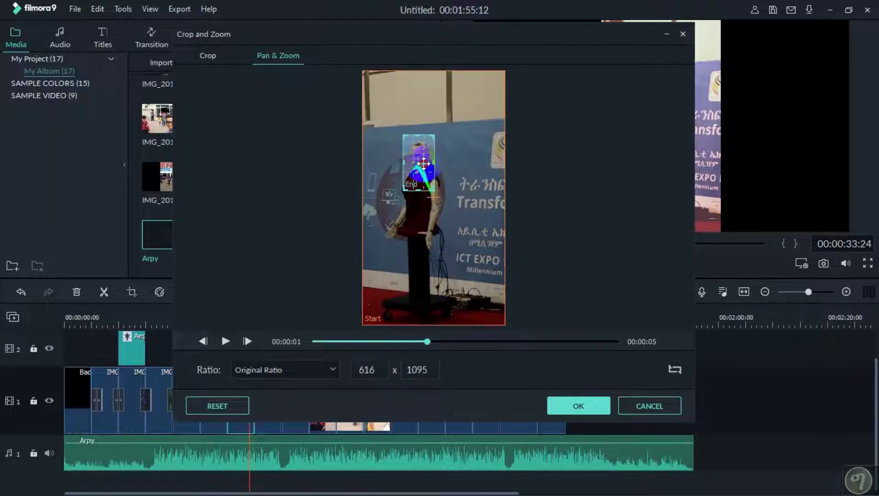
pyautogui.click(585, 405)
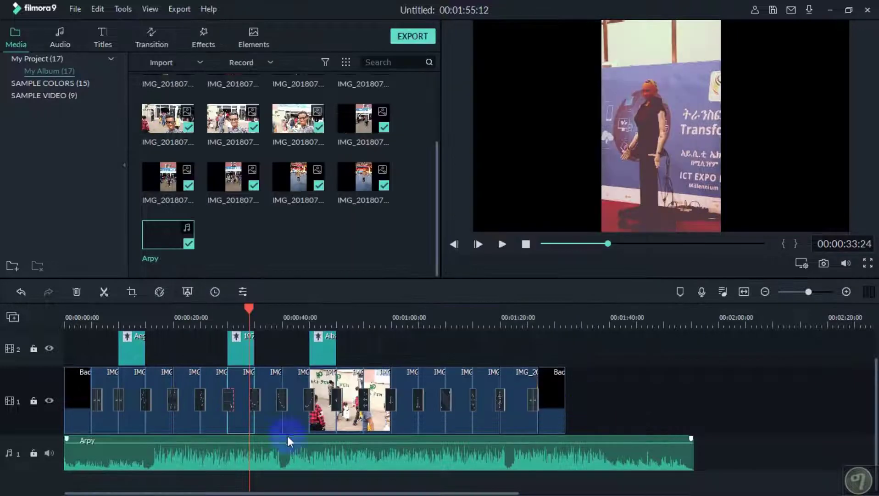
# Preview the slideshow from about 28 s, park the playhead near 32 s, and open Effects.
pyautogui.click(220, 311)
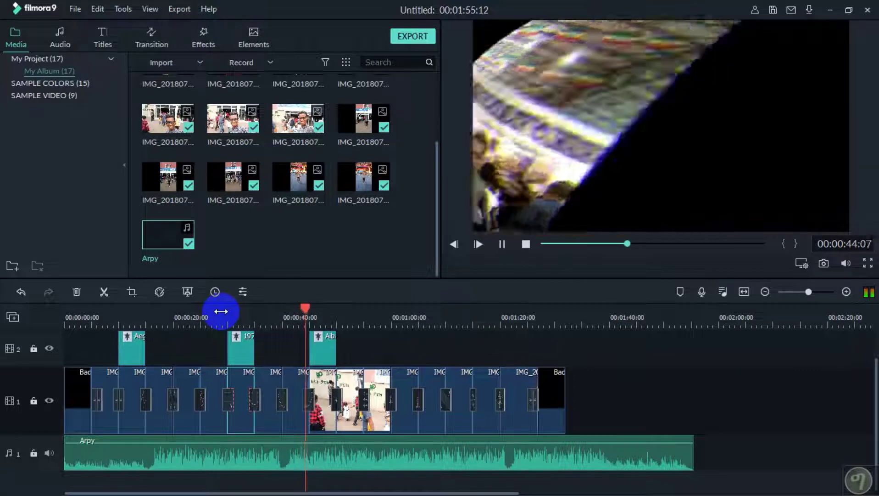
pyautogui.press('space')
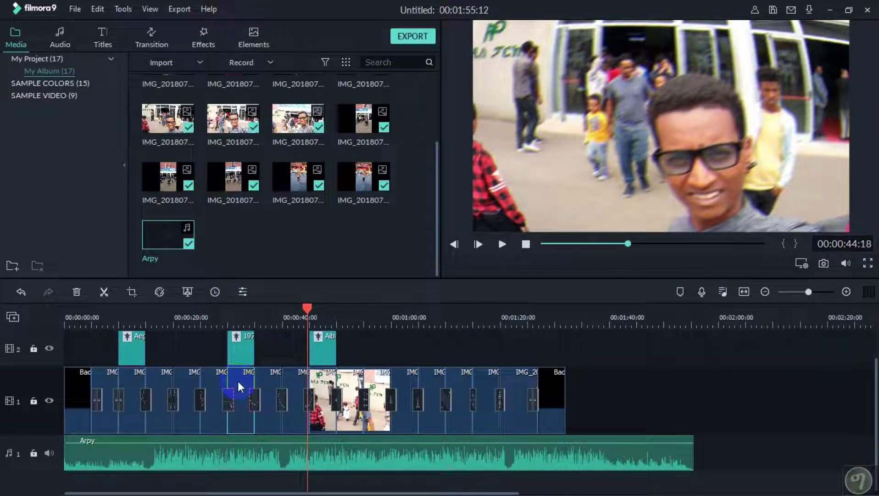
pyautogui.click(241, 310)
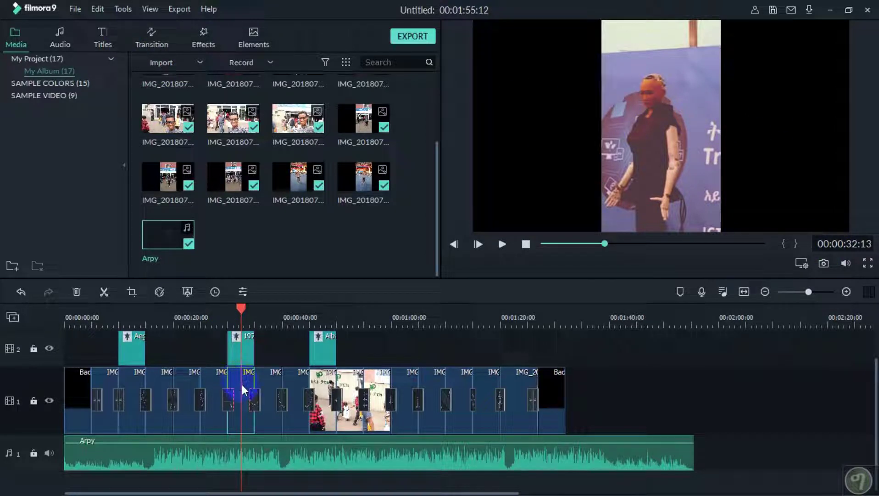
pyautogui.click(198, 43)
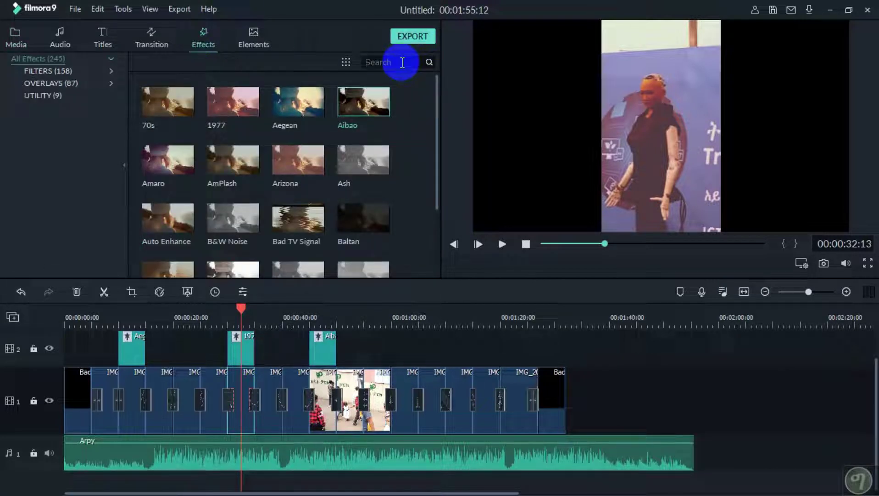
# Search effects for 'blur' and place Basic Blur on a new track above the clips.
pyautogui.write('blur')
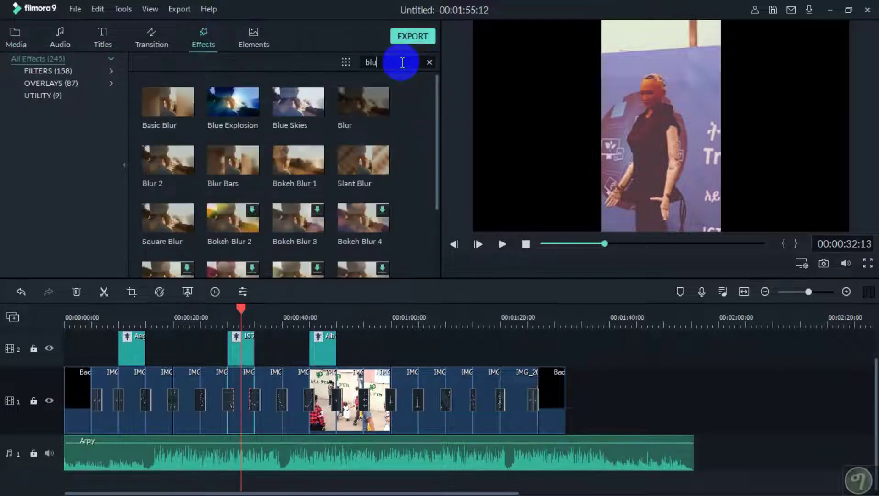
pyautogui.click(189, 105)
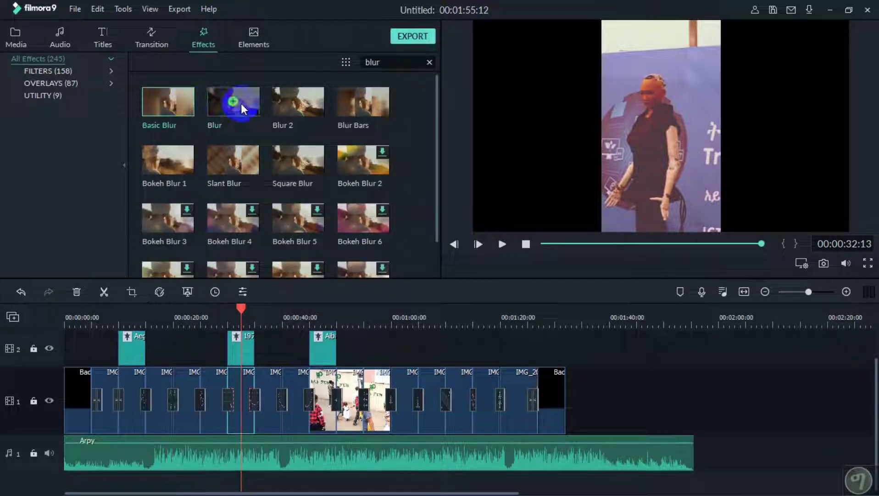
pyautogui.click(183, 112)
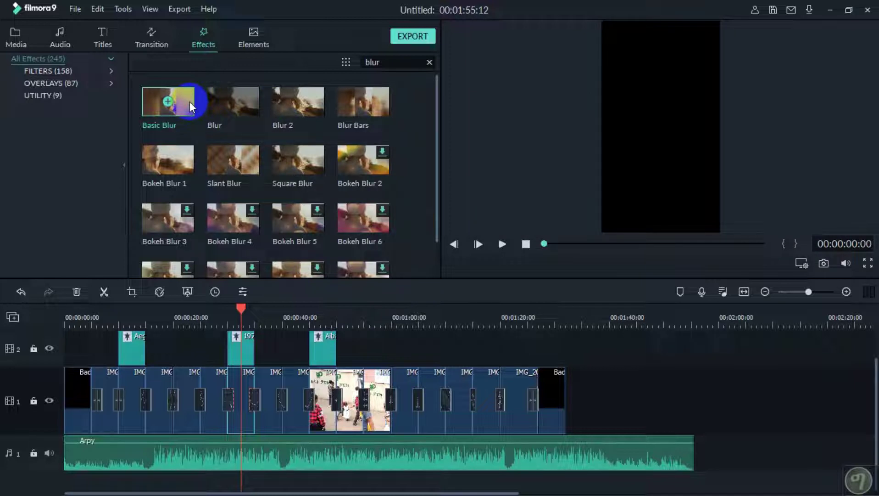
pyautogui.moveTo(189, 102)
pyautogui.mouseDown()
pyautogui.moveTo(89, 337)
pyautogui.moveTo(59, 337)
pyautogui.mouseUp()
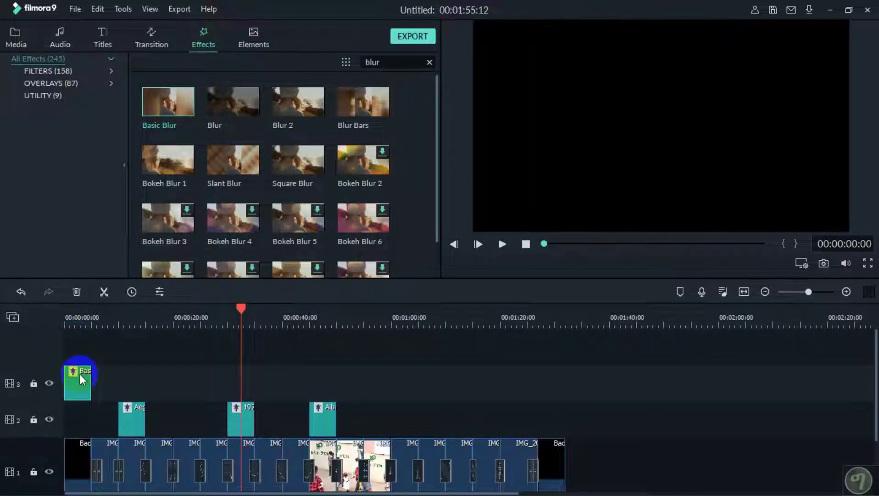
# Stretch the Basic Blur clip on track 3 from about 6 seconds across all photo clips.
pyautogui.click(77, 384)
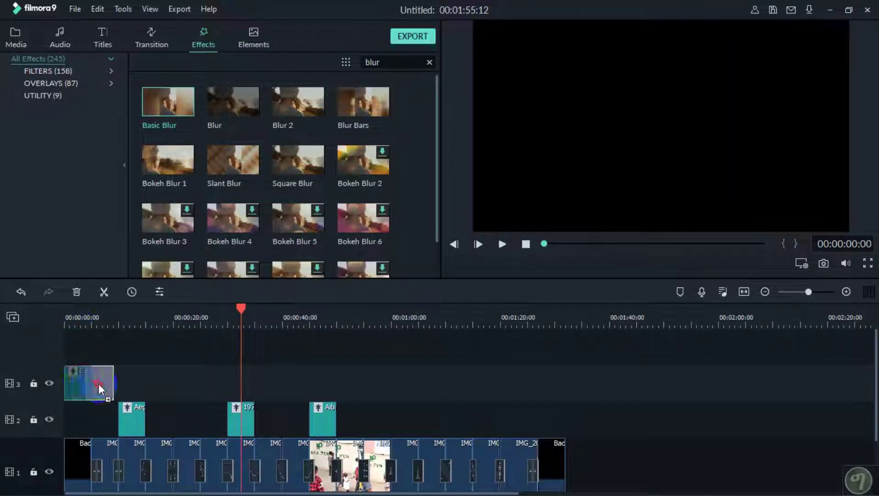
pyautogui.moveTo(104, 383); pyautogui.dragTo(104, 383)
pyautogui.click(101, 315)
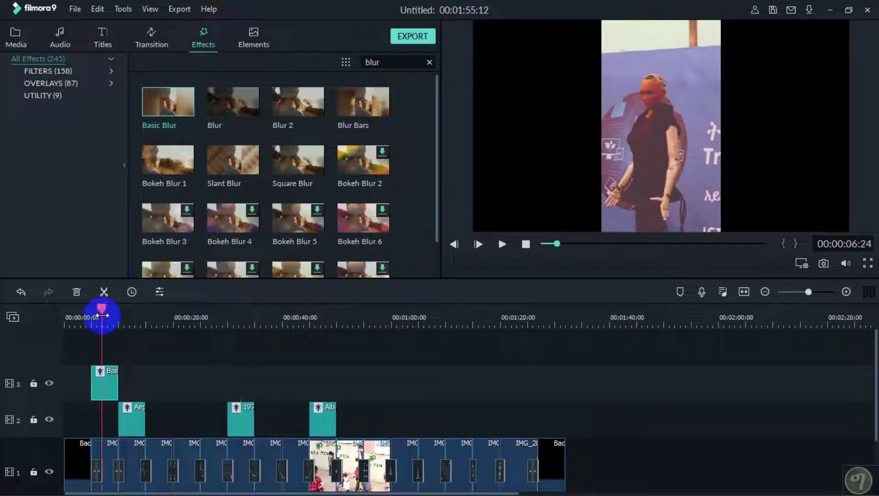
pyautogui.click(119, 377)
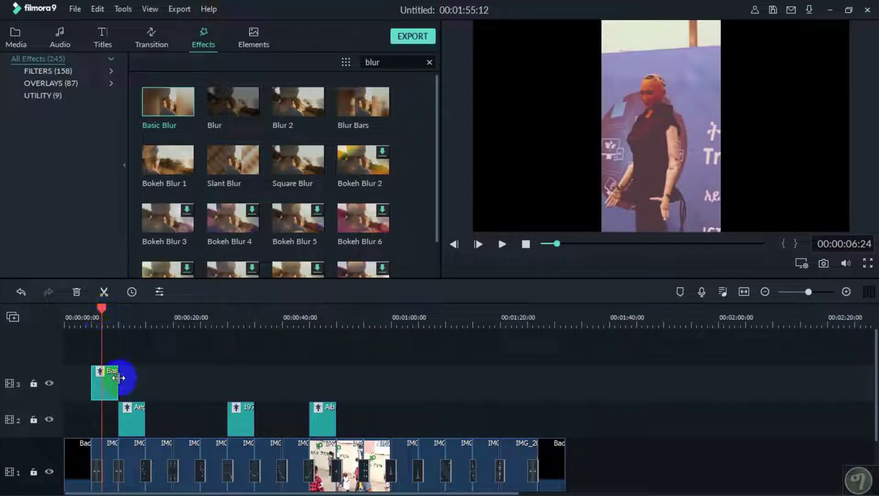
pyautogui.moveTo(118, 377)
pyautogui.mouseDown()
pyautogui.moveTo(550, 387)
pyautogui.moveTo(536, 389)
pyautogui.mouseUp()
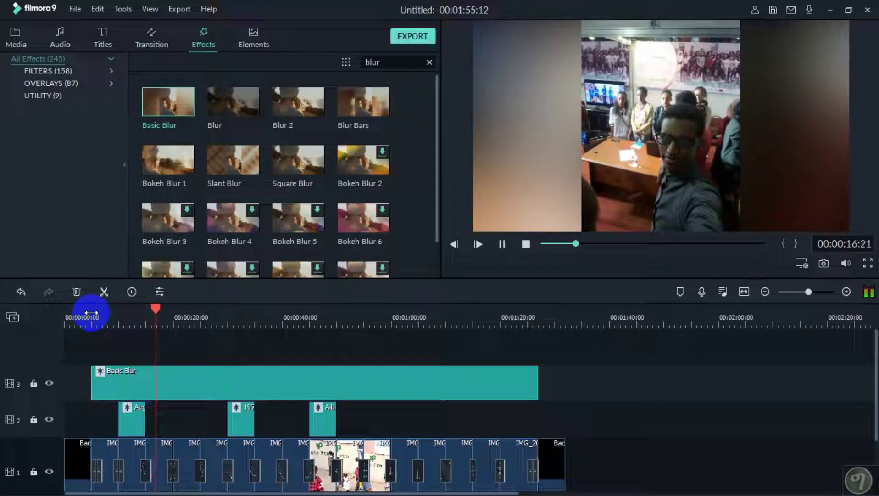
pyautogui.press('space')
# Apply Pan & Zoom to the next three photos, moving one end frame over the man's face.
pyautogui.click(108, 419)
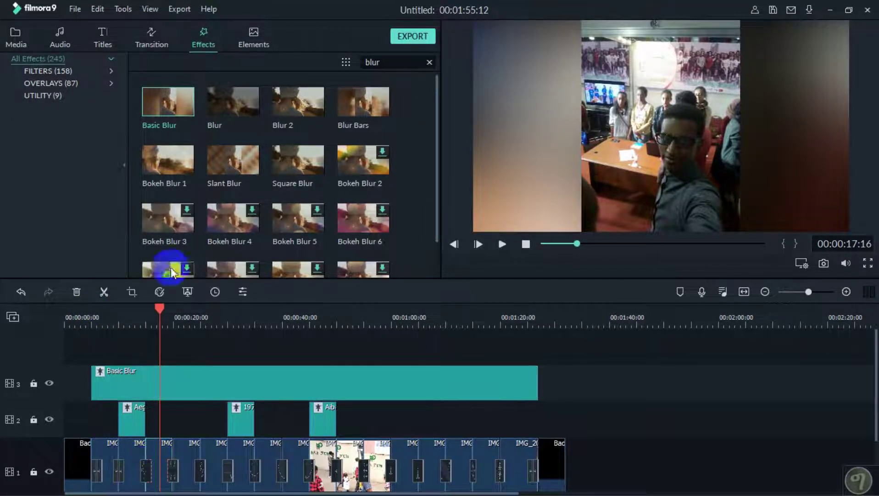
pyautogui.click(132, 292)
pyautogui.click(278, 55)
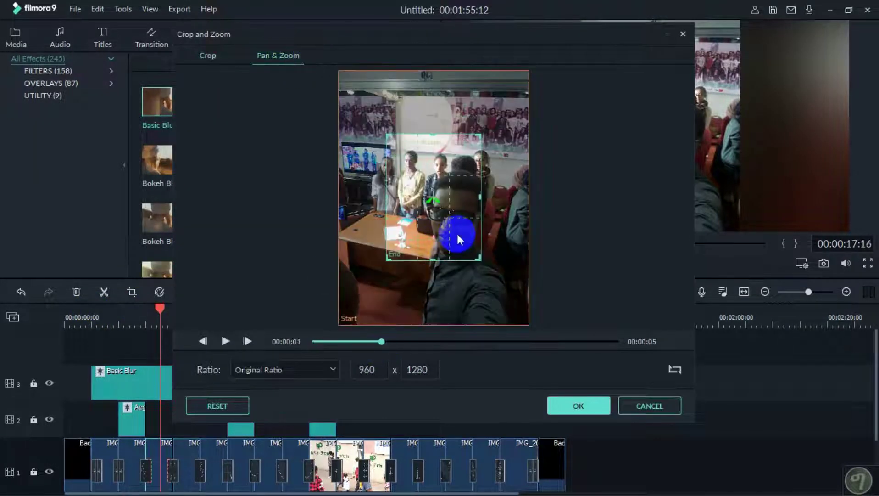
pyautogui.click(578, 405)
pyautogui.click(187, 453)
pyautogui.click(132, 292)
pyautogui.click(277, 56)
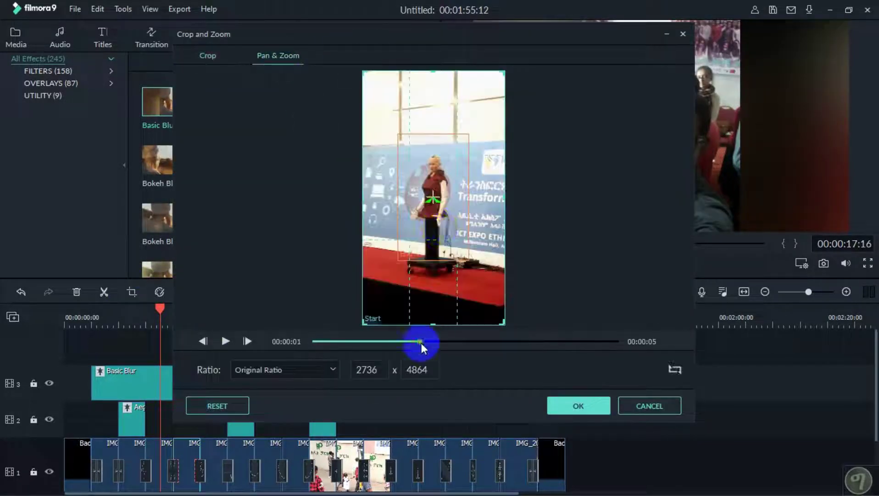
pyautogui.click(576, 406)
pyautogui.doubleClick(212, 452)
pyautogui.click(132, 292)
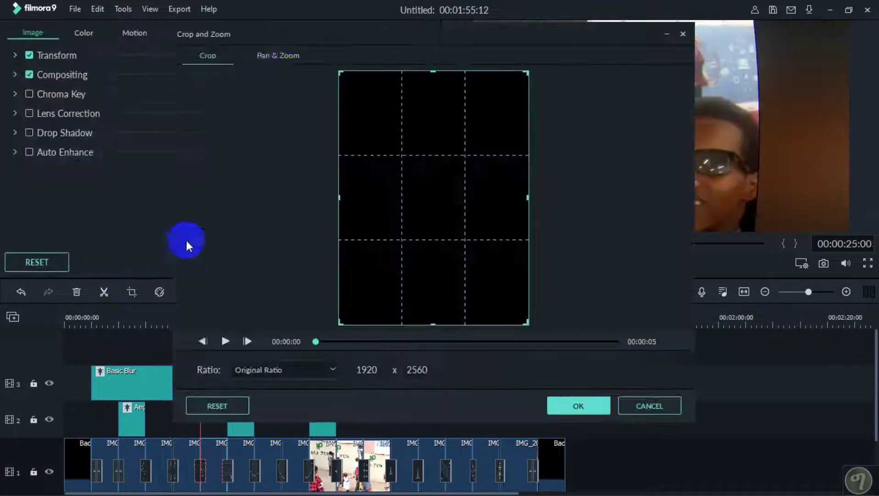
pyautogui.click(278, 55)
pyautogui.moveTo(443, 219); pyautogui.dragTo(454, 269)
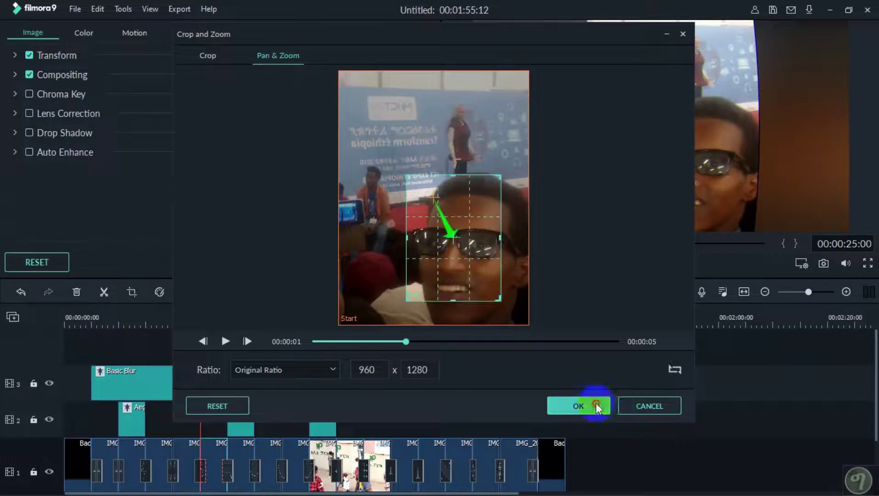
pyautogui.click(578, 406)
# Add Pan & Zoom to the photo near 32 seconds, shifting its end frame, and the landscape photo.
pyautogui.click(241, 432)
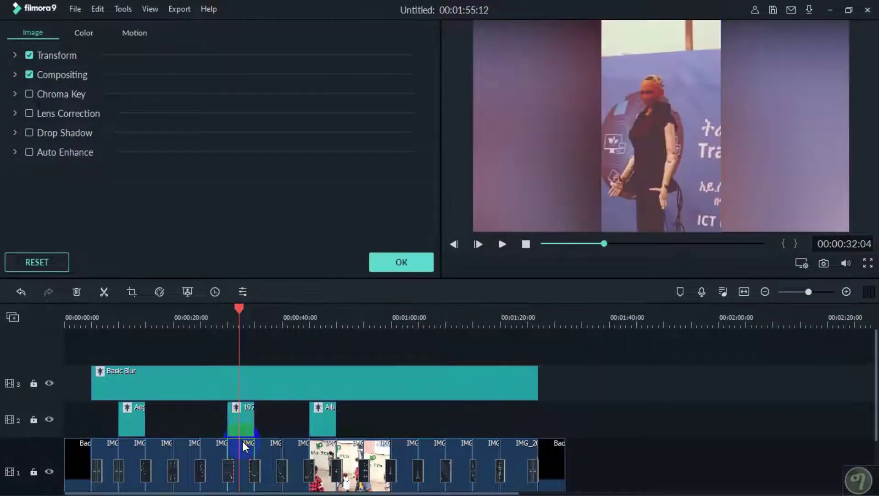
pyautogui.click(266, 311)
pyautogui.click(271, 447)
pyautogui.hotkey('alt', 'c')
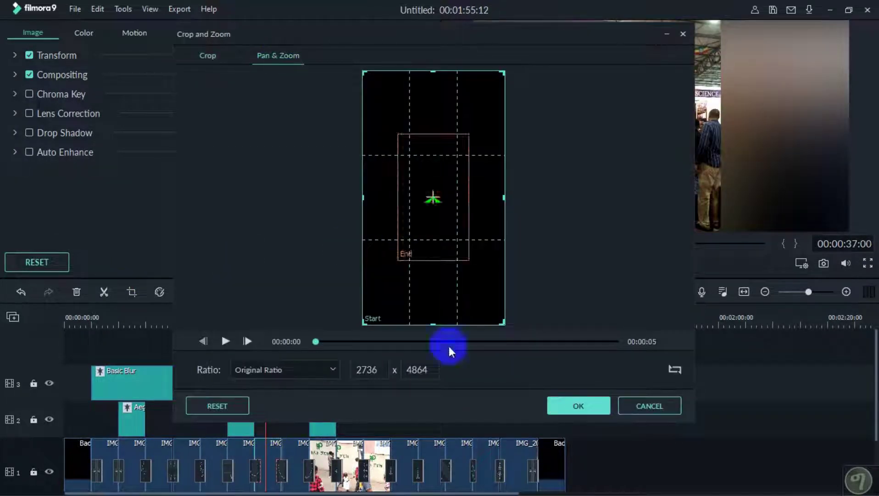
pyautogui.moveTo(458, 251); pyautogui.dragTo(457, 280)
pyautogui.click(579, 406)
pyautogui.click(294, 450)
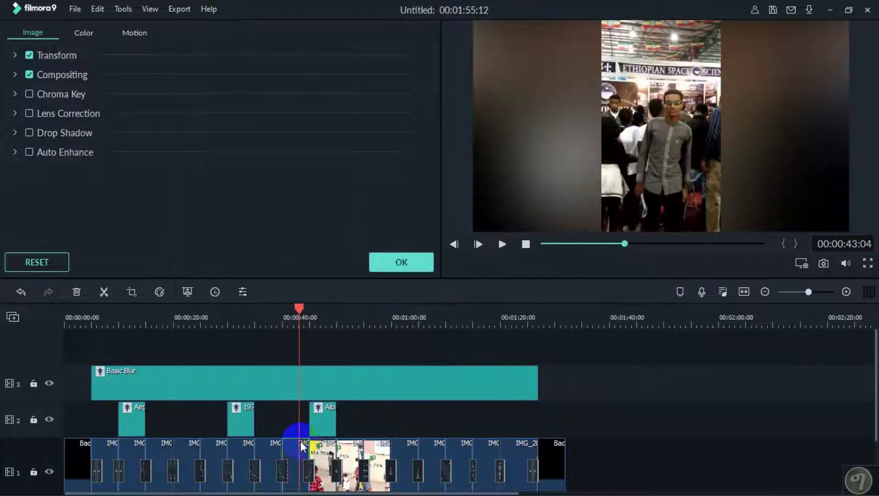
pyautogui.click(133, 291)
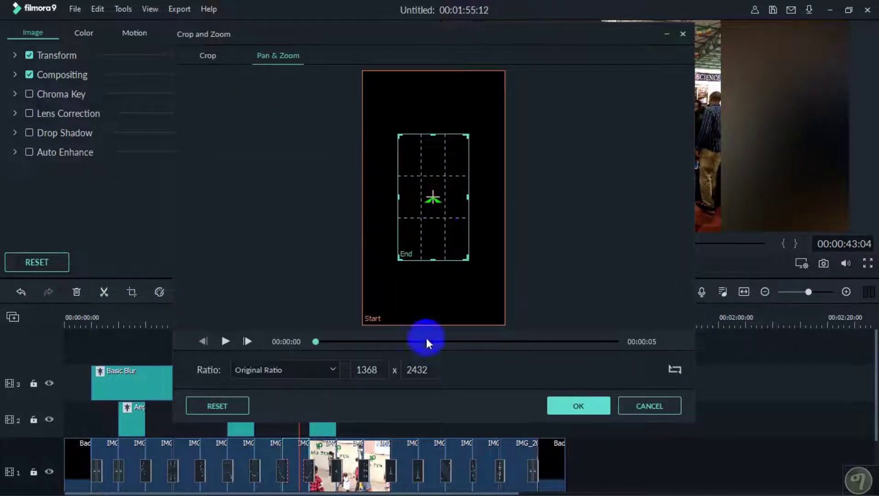
pyautogui.click(576, 408)
pyautogui.click(131, 291)
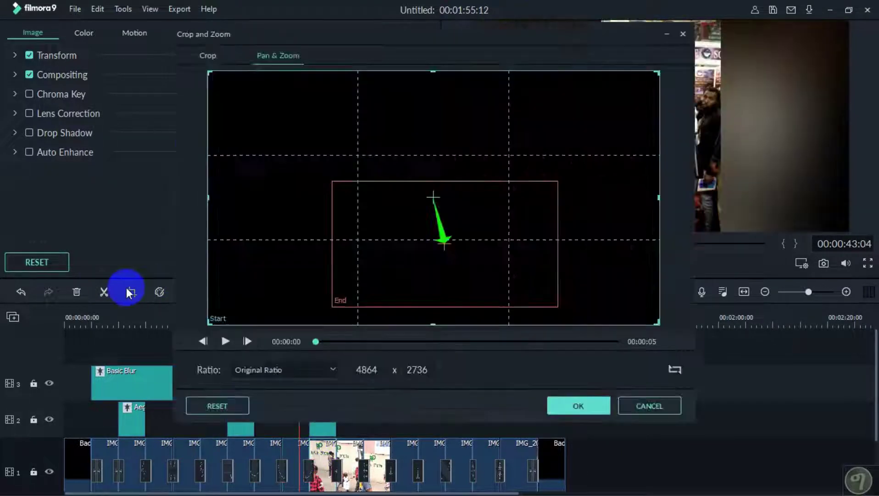
pyautogui.click(569, 406)
# Give the selfie photo, the photo near 55 seconds and the following clip Pan & Zoom motions.
pyautogui.click(342, 454)
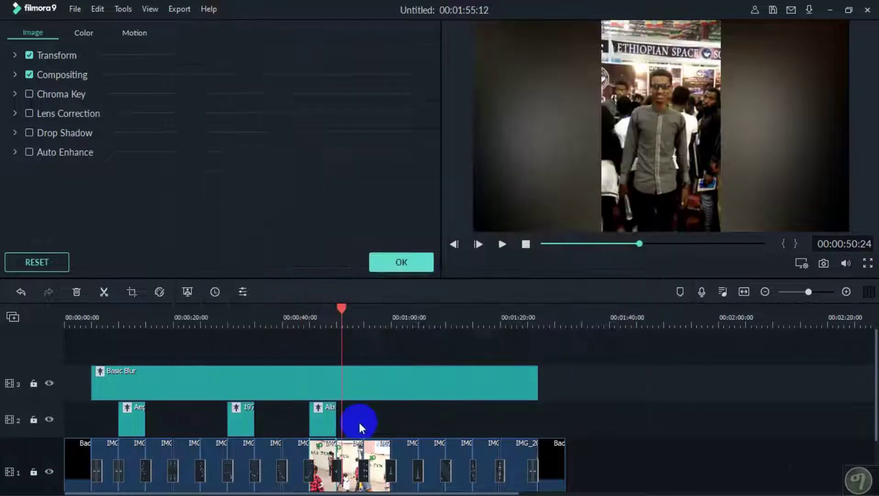
pyautogui.click(131, 292)
pyautogui.click(276, 53)
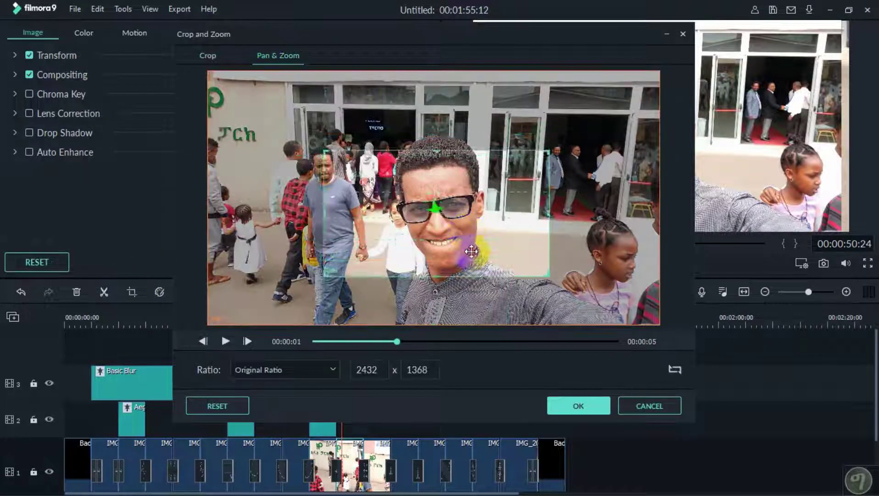
pyautogui.click(582, 406)
pyautogui.click(371, 329)
pyautogui.click(131, 291)
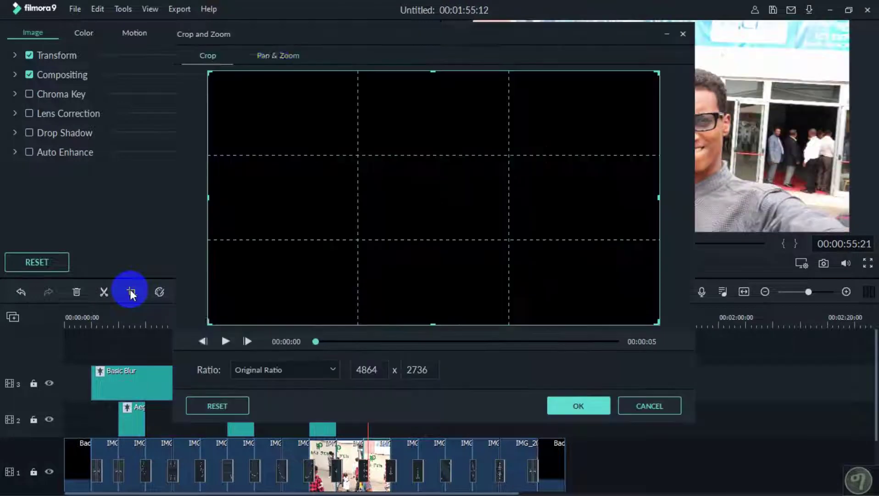
pyautogui.click(277, 55)
pyautogui.click(576, 406)
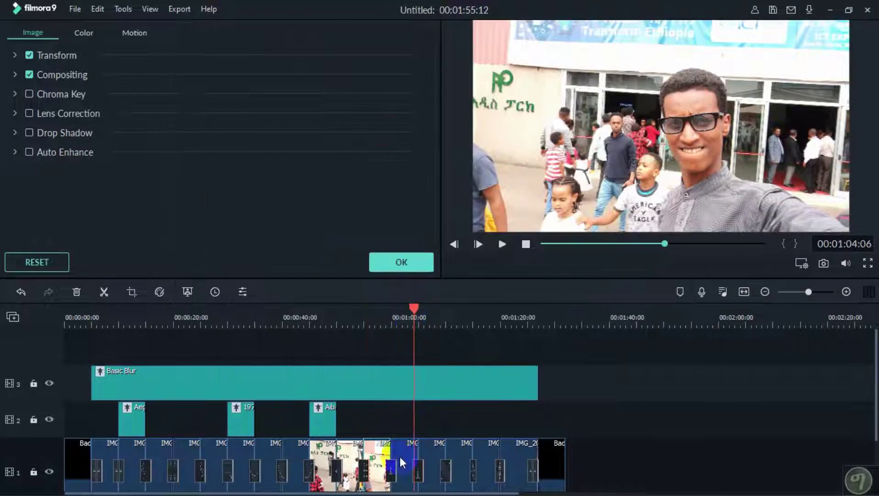
pyautogui.click(269, 347)
pyautogui.click(155, 294)
pyautogui.click(132, 293)
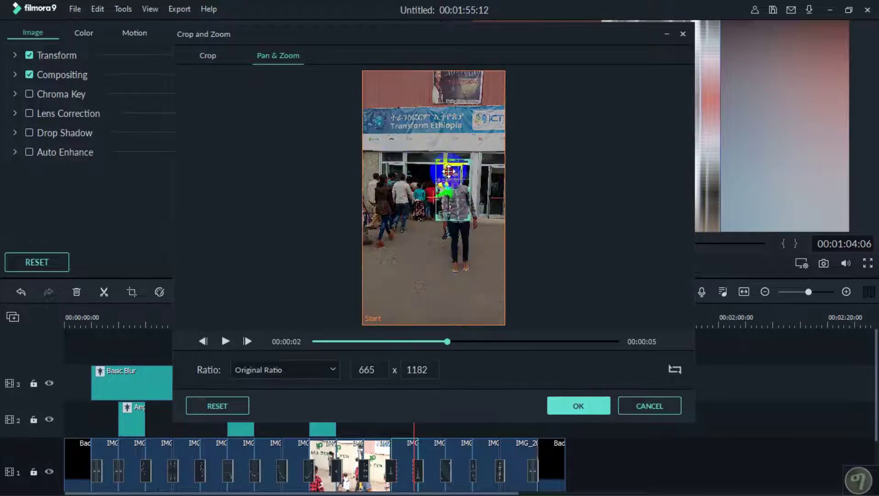
pyautogui.click(579, 405)
# Apply Pan & Zoom to the remaining photos, including the one at 1:17, through the last.
pyautogui.click(132, 293)
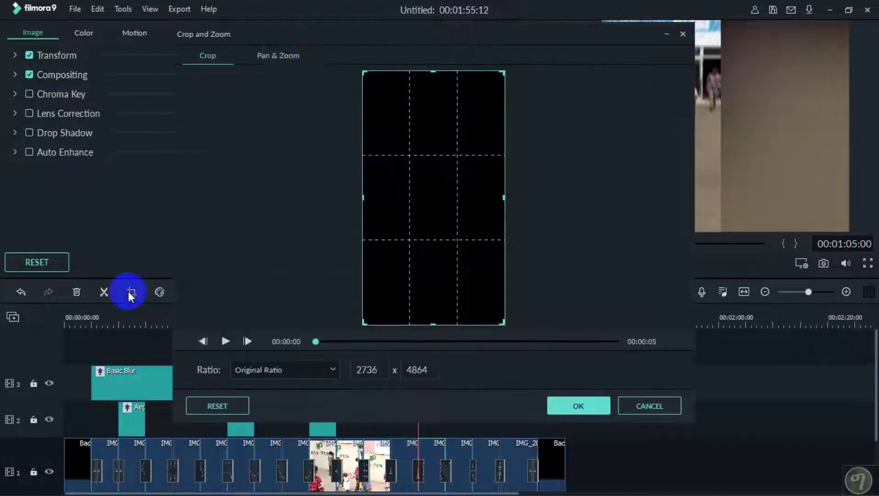
pyautogui.click(583, 410)
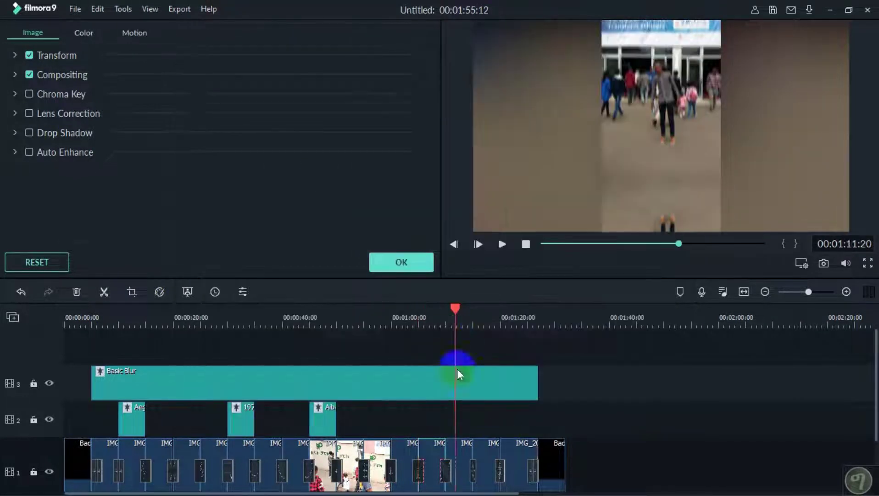
pyautogui.click(132, 292)
pyautogui.click(278, 55)
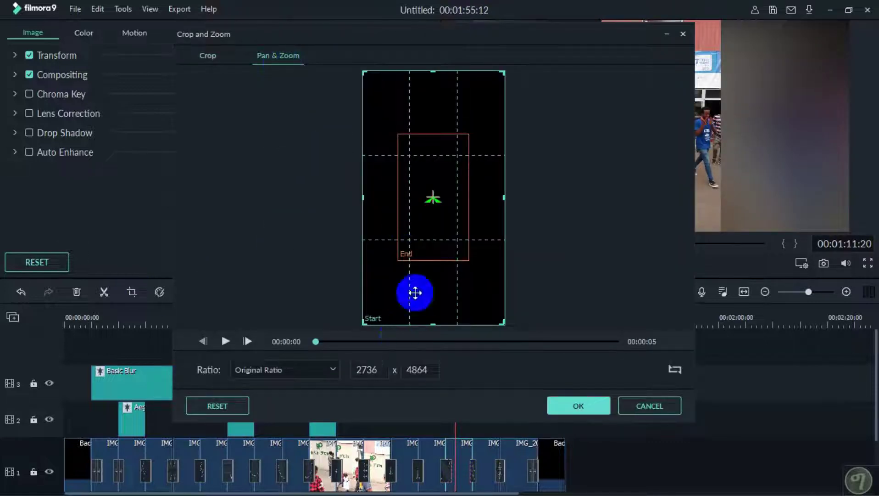
pyautogui.click(580, 406)
pyautogui.click(485, 324)
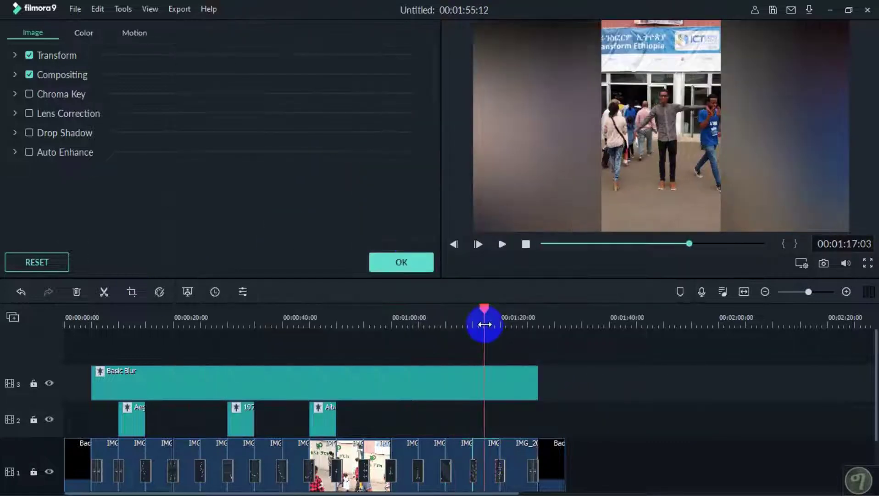
pyautogui.click(132, 292)
pyautogui.click(285, 55)
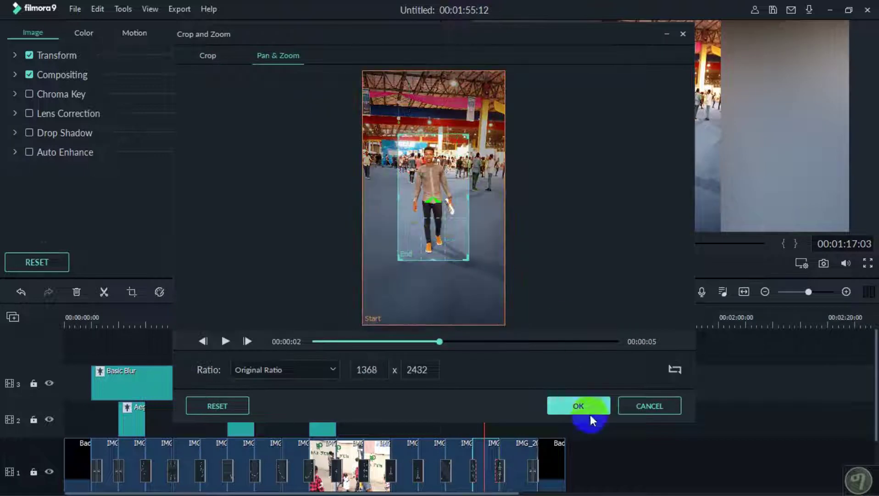
pyautogui.click(579, 406)
pyautogui.click(132, 291)
pyautogui.click(278, 55)
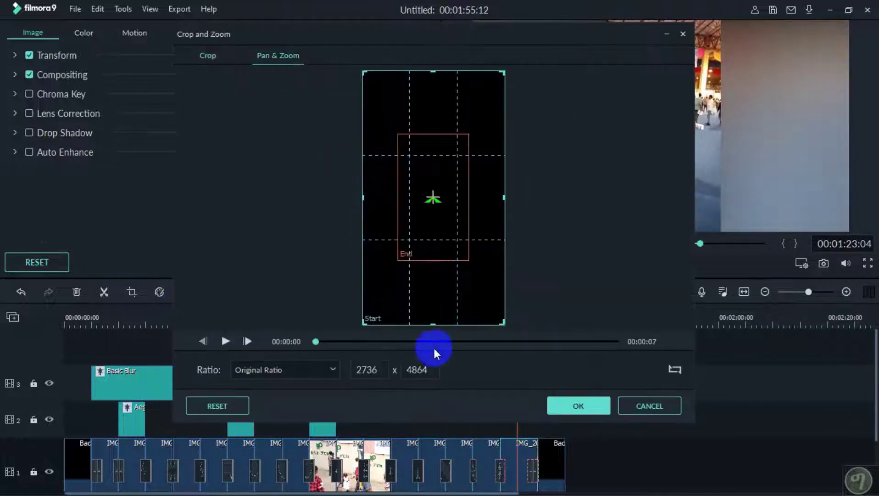
pyautogui.click(576, 403)
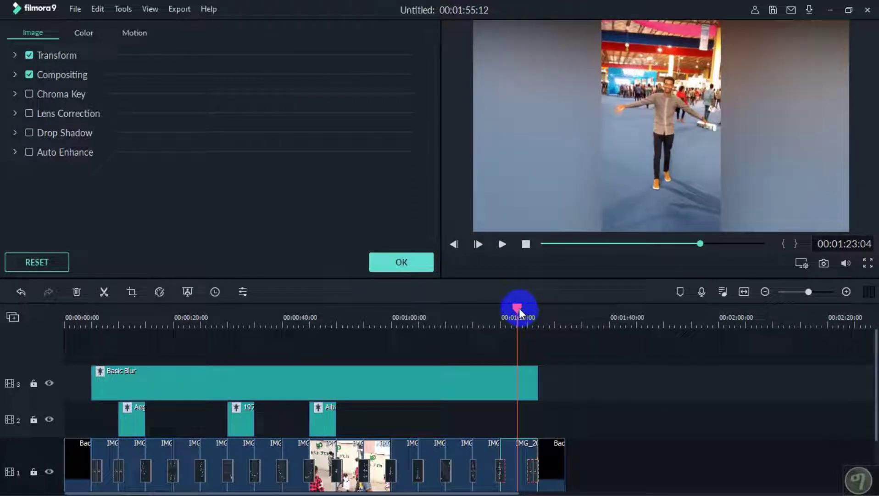
# Trim the Arpy music clip's end back to the video's end so the project runs 1:32.
pyautogui.moveTo(519, 312)
pyautogui.mouseDown()
pyautogui.moveTo(173, 270)
pyautogui.moveTo(508, 337)
pyautogui.moveTo(109, 358)
pyautogui.mouseUp()
pyautogui.scroll(-2, 111, 362)
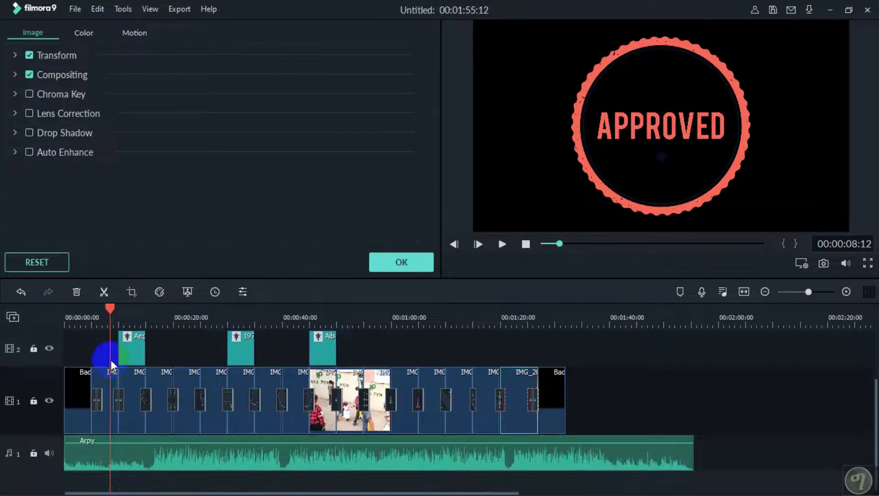
pyautogui.click(601, 440)
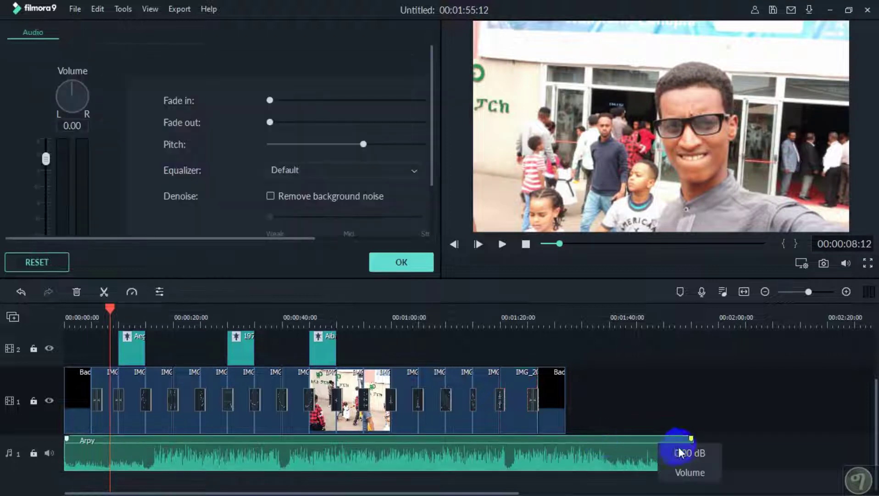
pyautogui.moveTo(695, 441); pyautogui.dragTo(566, 441)
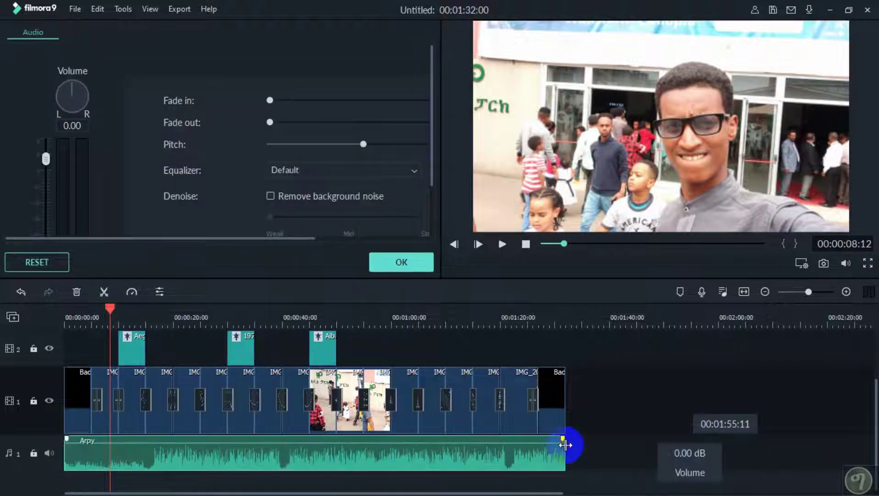
pyautogui.scroll(2, 415, 429)
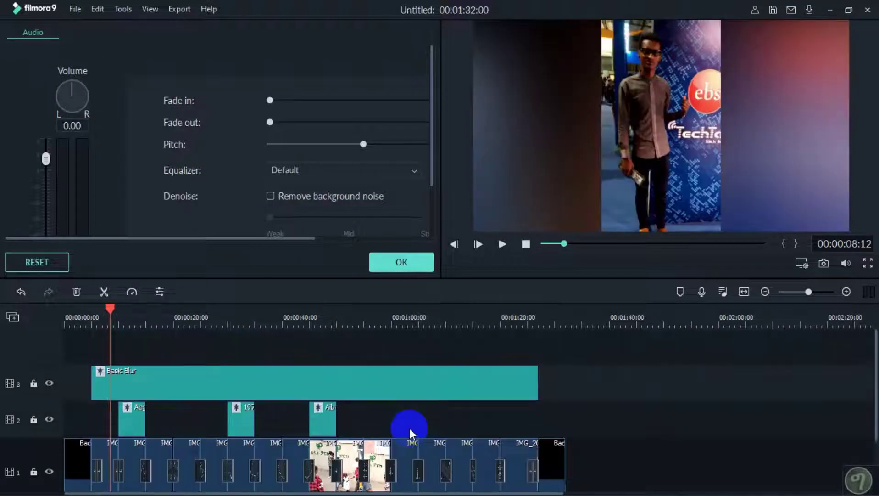
pyautogui.click(416, 264)
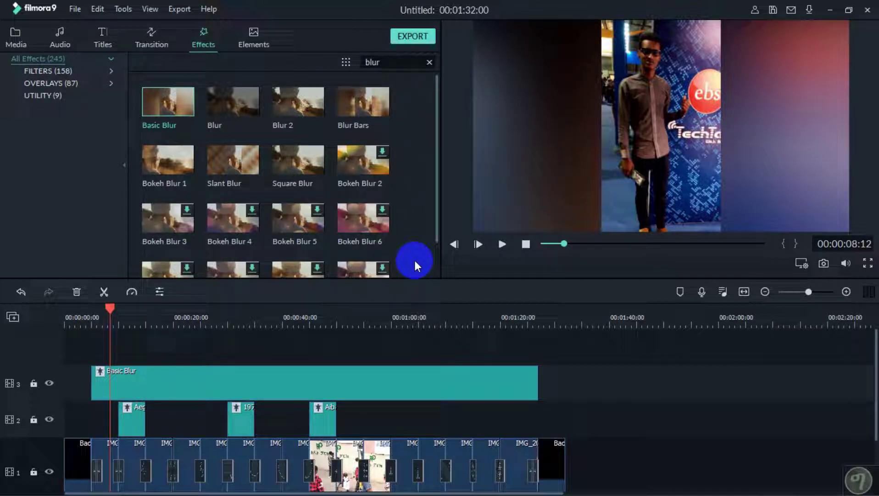
# Export the slideshow locally as a 1920x1080 MP4 named 'It expo'.
pyautogui.hotkey('ctrl', 'e')
pyautogui.write('It')
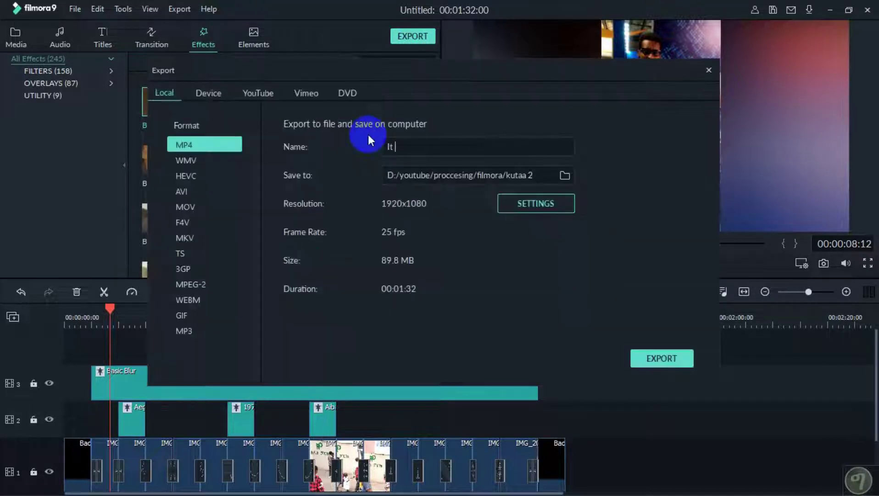
pyautogui.click(526, 202)
pyautogui.click(470, 408)
pyautogui.click(650, 360)
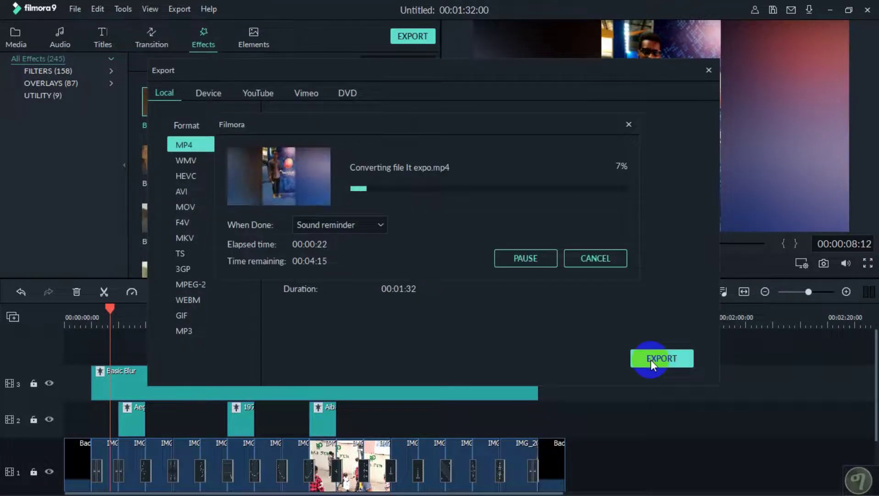